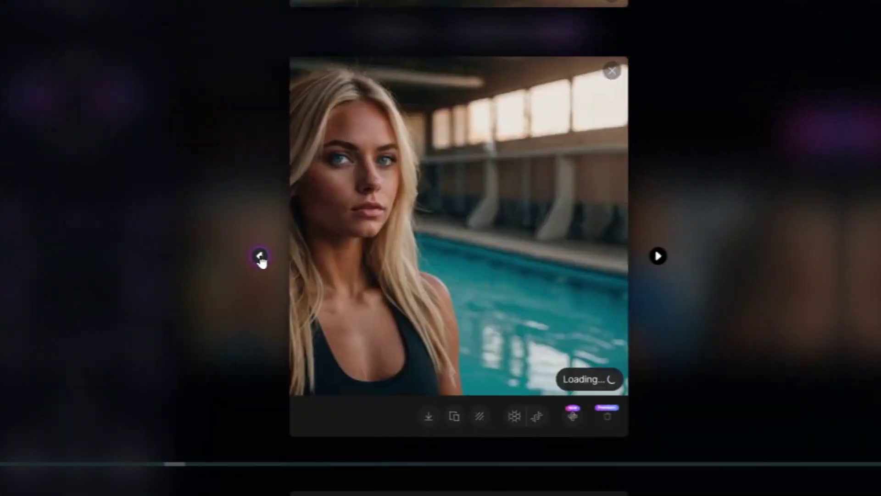
- Browse through the generated images in the viewer and open the style preset list
left_click(260, 259)
left_click(261, 259)
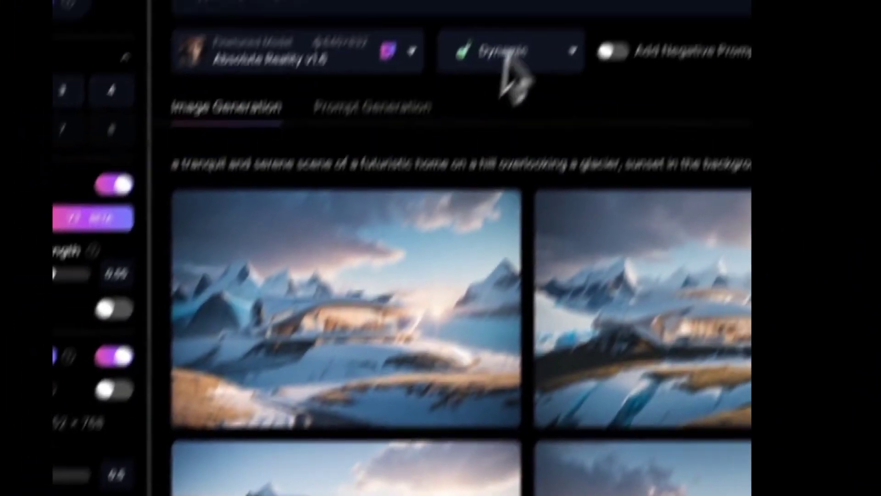
left_click(499, 141)
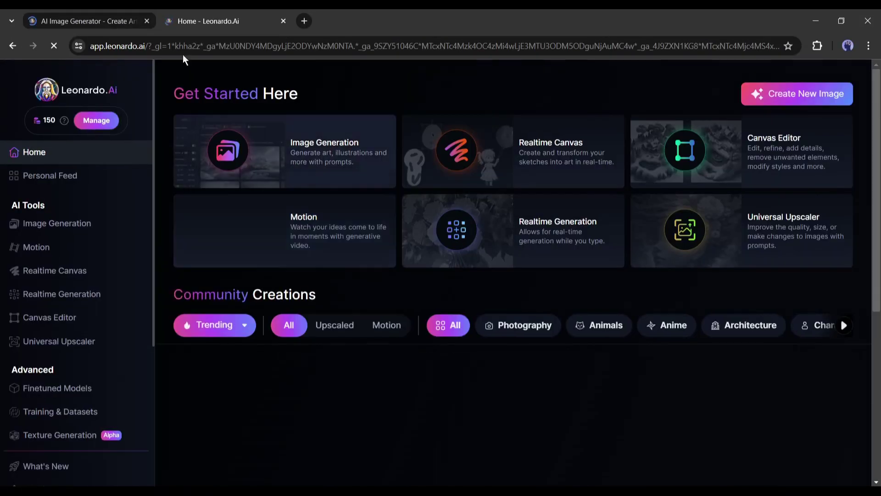
- Close the first 'AI Image Generator' browser tab
left_click(146, 21)
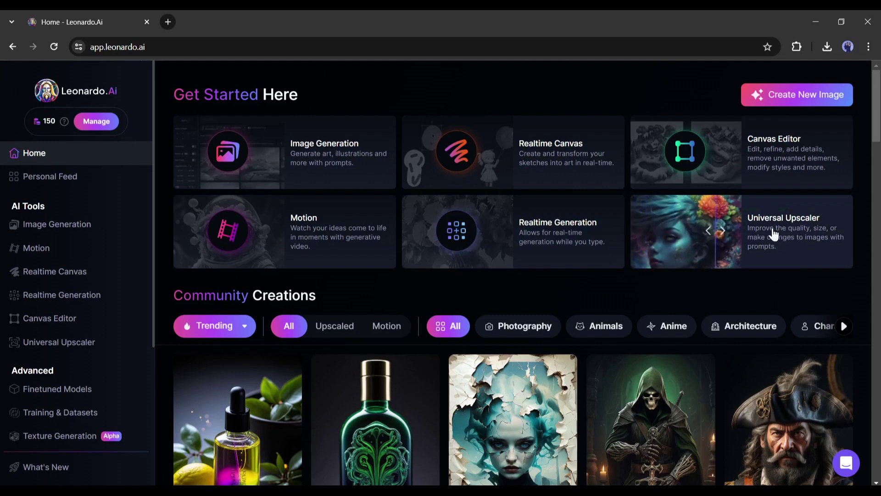
scroll(771, 234, "down", 1)
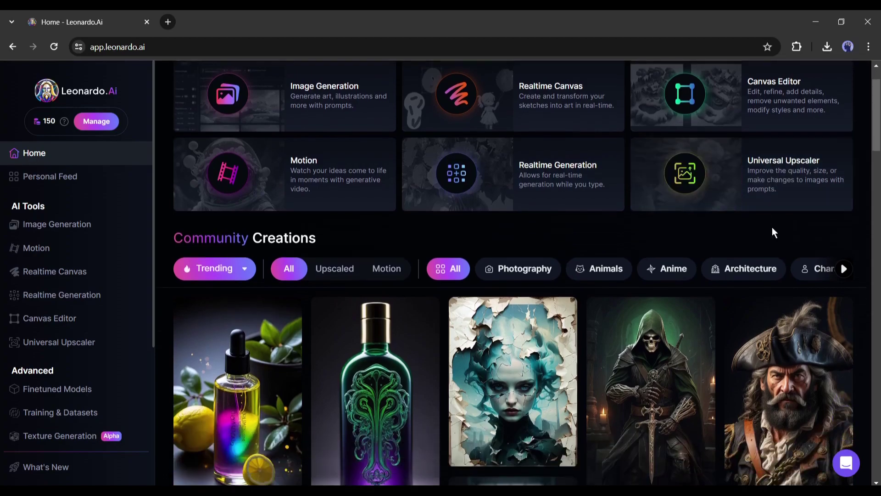
scroll(404, 282, "down", 2)
scroll(405, 282, "down", 3)
scroll(404, 283, "down", 2)
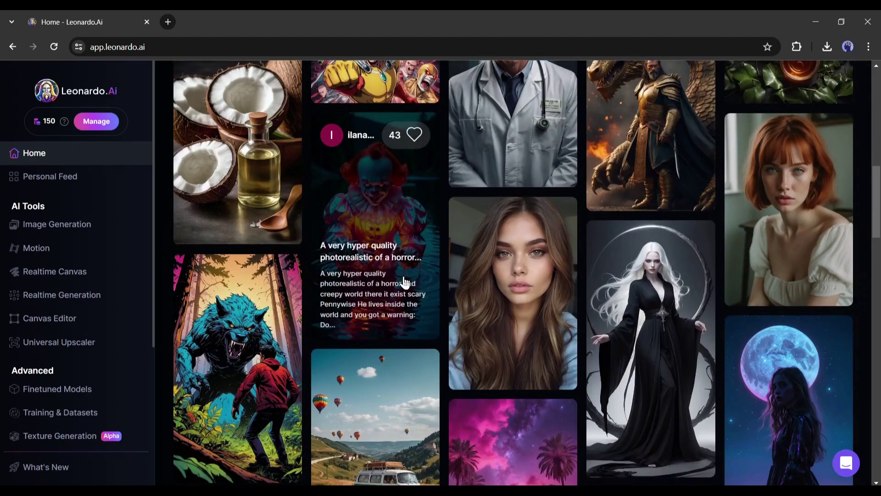
scroll(403, 283, "down", 2)
scroll(404, 282, "down", 1)
scroll(403, 282, "down", 2)
scroll(404, 283, "down", 2)
scroll(404, 282, "up", 5)
scroll(435, 270, "up", 3)
scroll(433, 270, "up", 4)
scroll(432, 269, "up", 2)
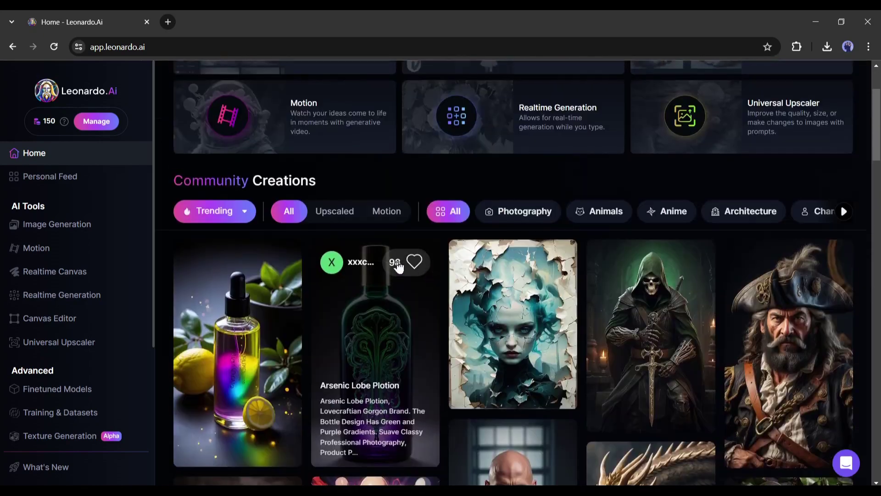
- Filter Community Creations to Photography and open the 'Photorealistic full-body portrait' details
left_click(525, 211)
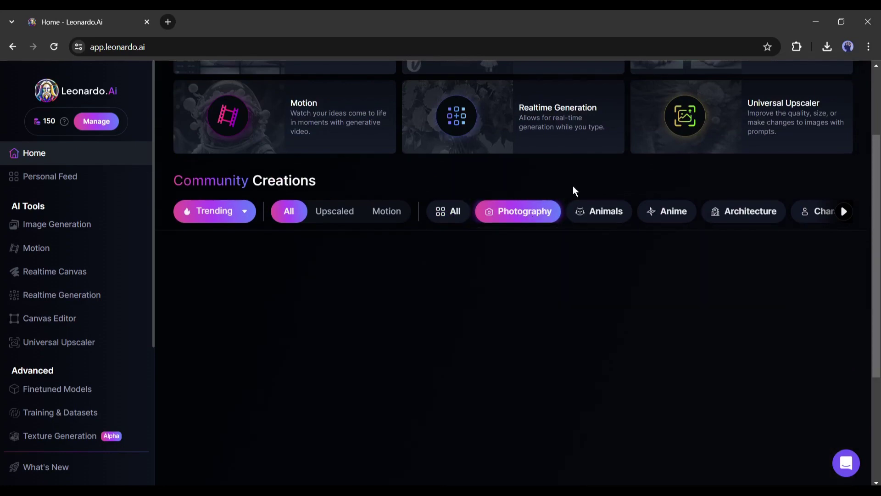
scroll(575, 187, "down", 4)
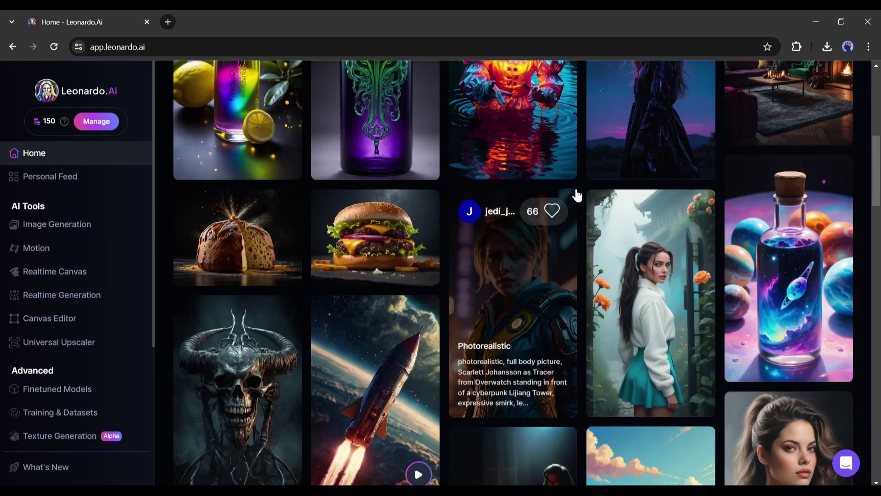
scroll(577, 195, "down", 2)
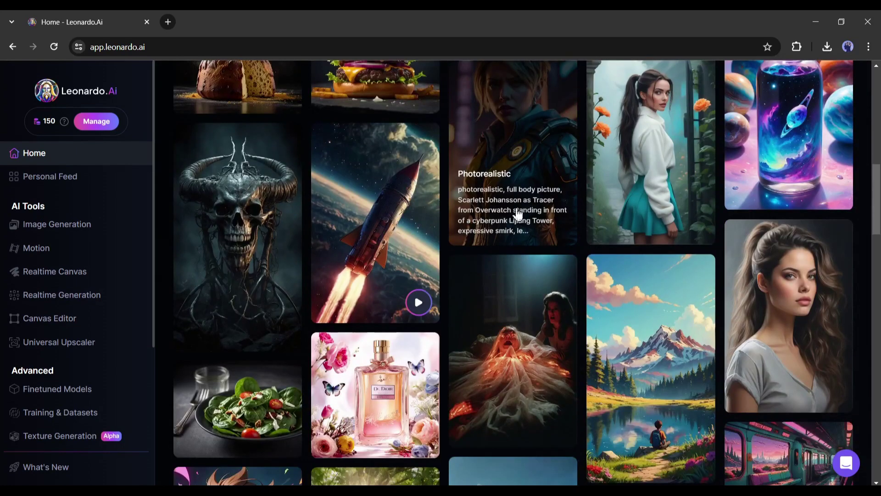
scroll(517, 215, "down", 3)
scroll(518, 213, "down", 3)
mouse_move(788, 324)
left_click(777, 301)
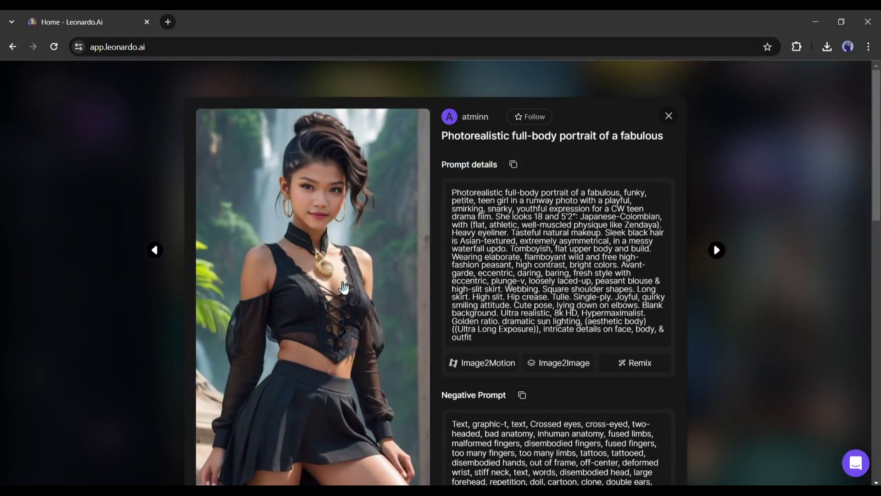
scroll(342, 286, "down", 2)
scroll(343, 287, "down", 2)
scroll(343, 287, "down", 1)
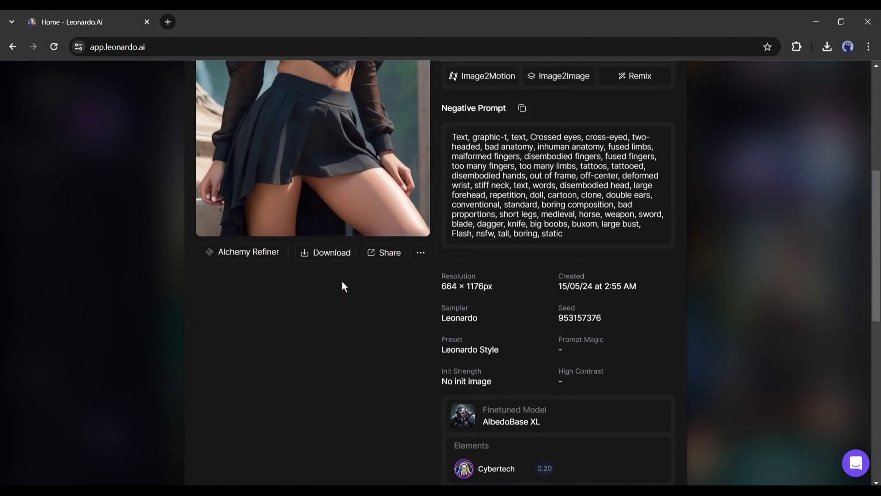
scroll(342, 287, "up", 5)
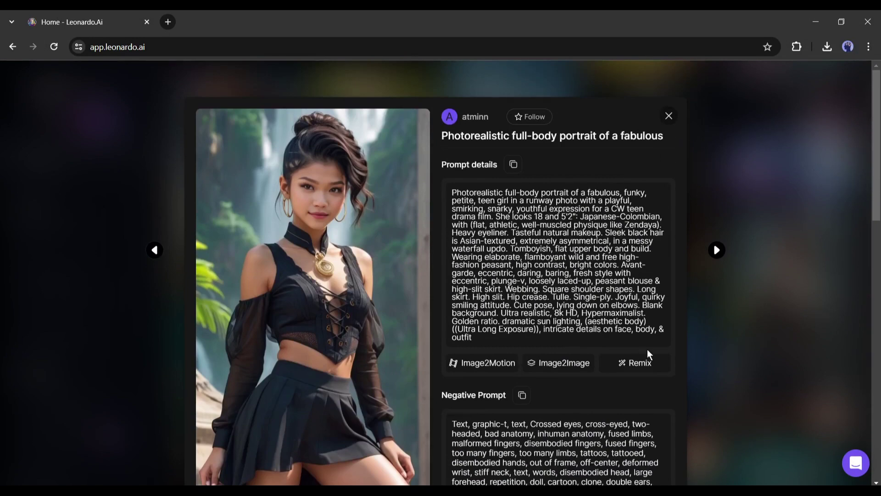
- Remix the portrait, generate two images, and review both full size
left_click(639, 363)
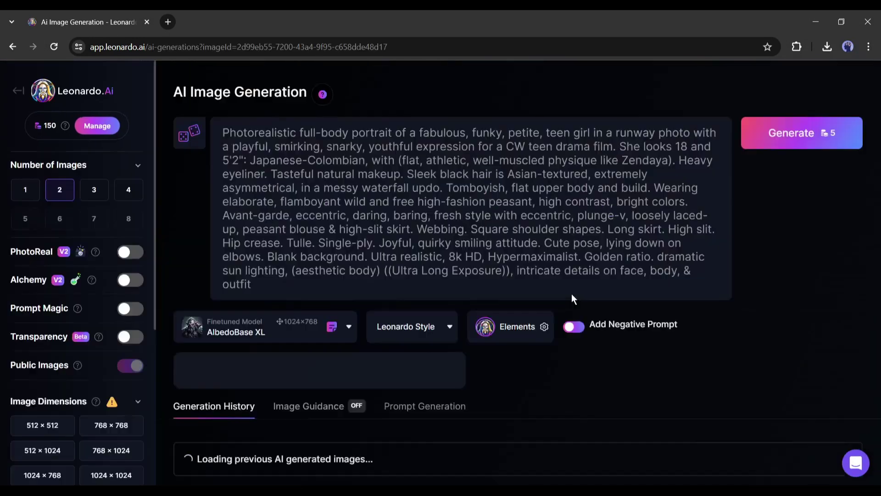
scroll(381, 232, "down", 1)
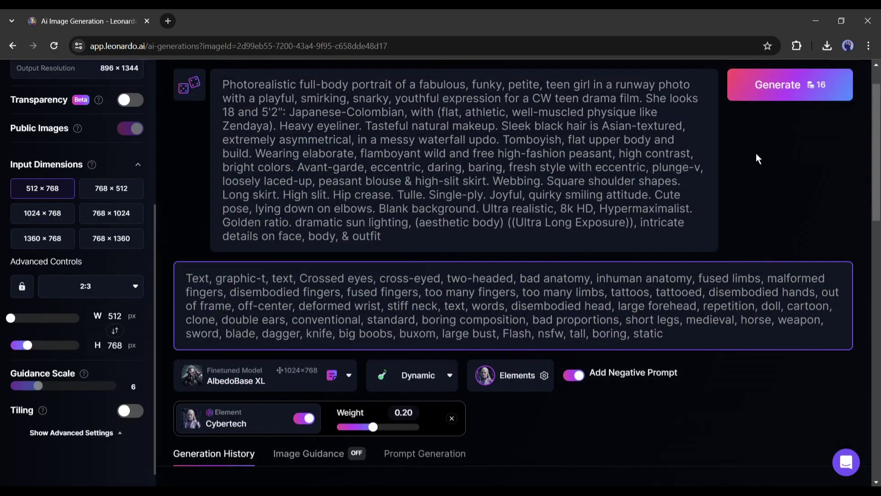
left_click(789, 86)
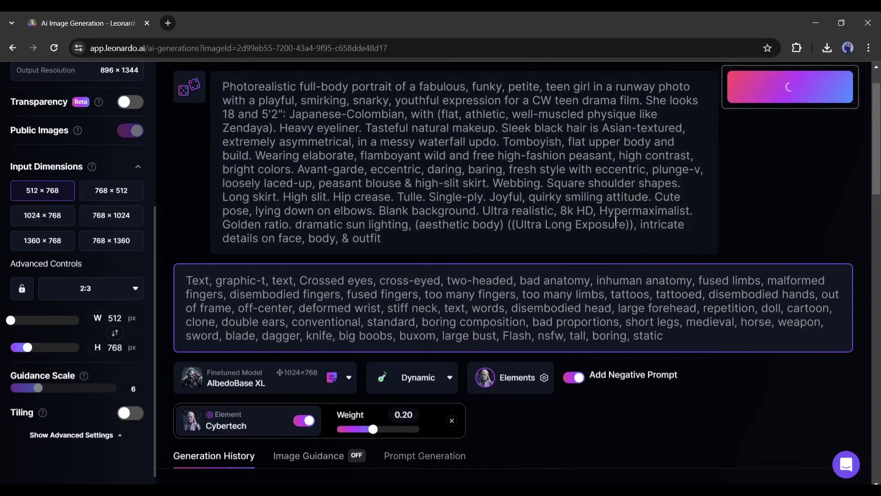
scroll(616, 222, "down", 3)
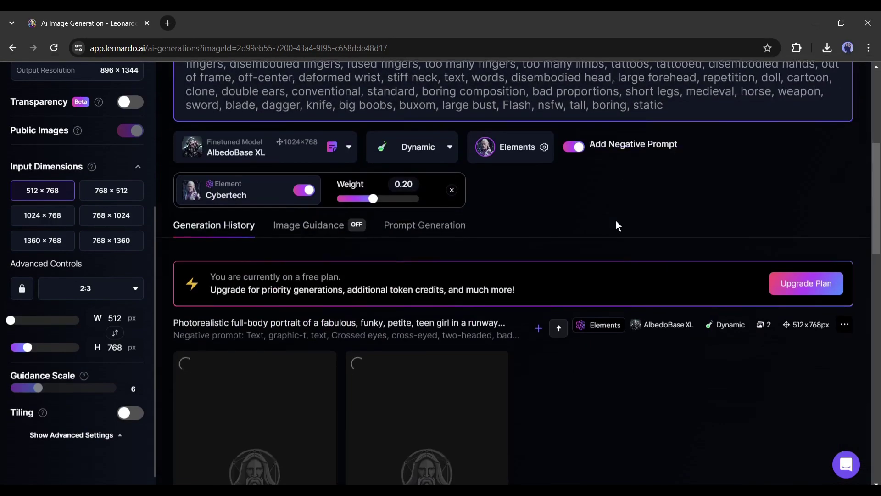
scroll(661, 403, "down", 2)
scroll(574, 386, "up", 5)
scroll(451, 358, "down", 5)
left_click(276, 286)
left_click(618, 285)
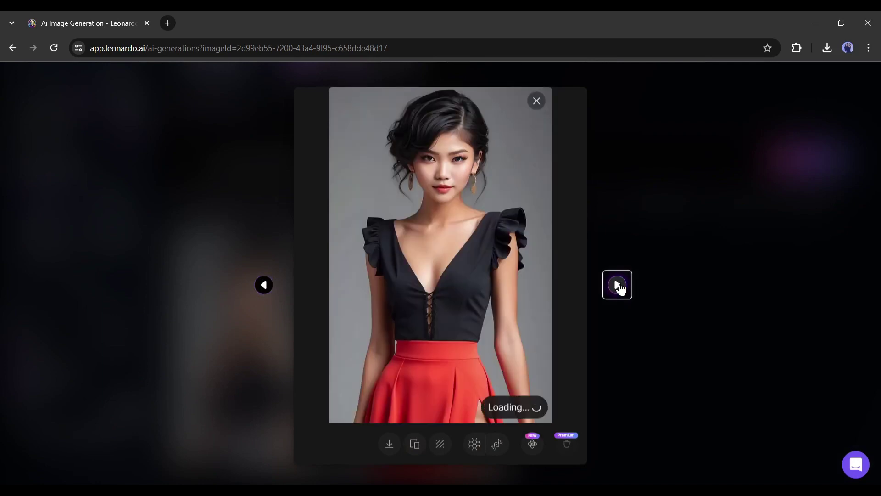
left_click(618, 285)
left_click(538, 101)
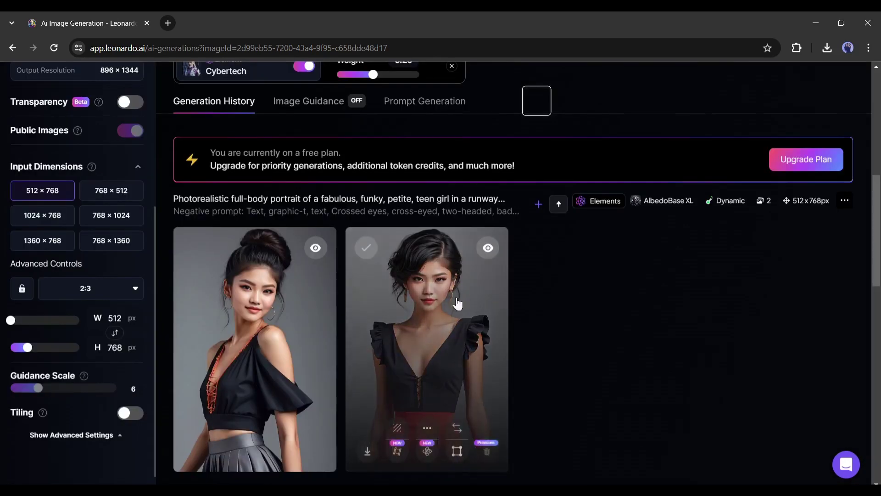
scroll(428, 334, "up", 5)
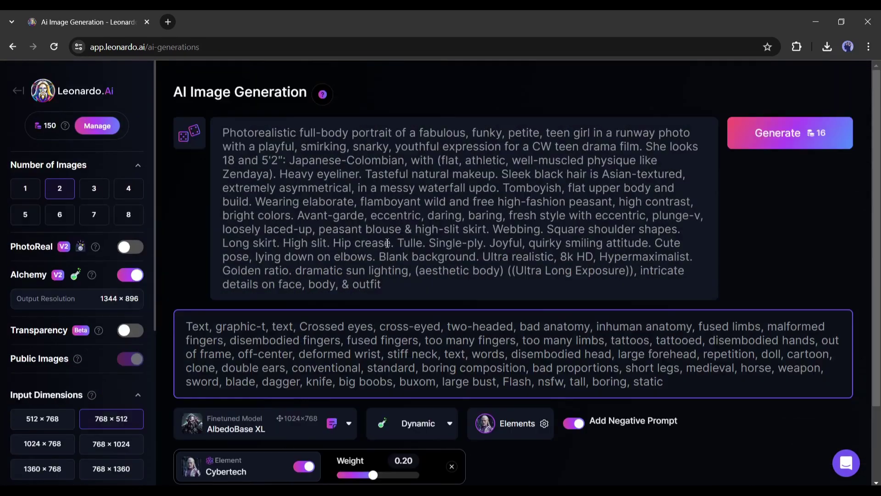
- Clear the old prompt and negative prompt text
left_click(375, 232)
key("ctrl+a")
key("BackSpace")
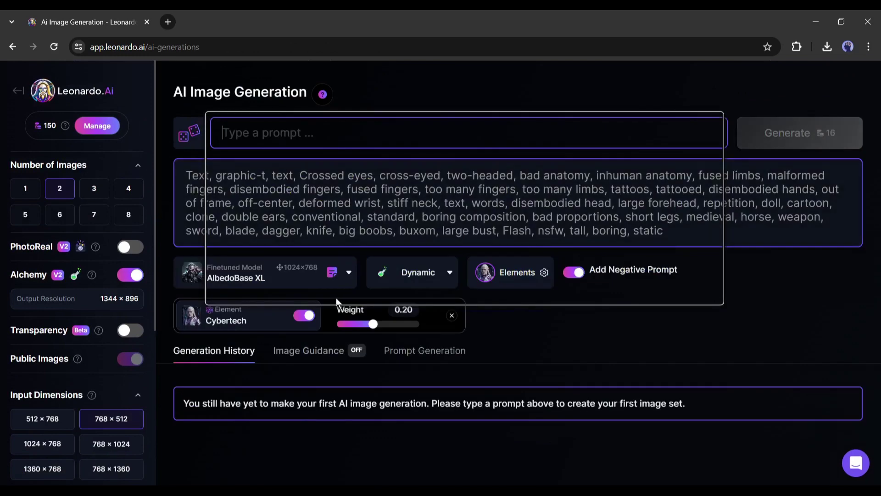
double_click(378, 211)
key("ctrl+a")
key("BackSpace")
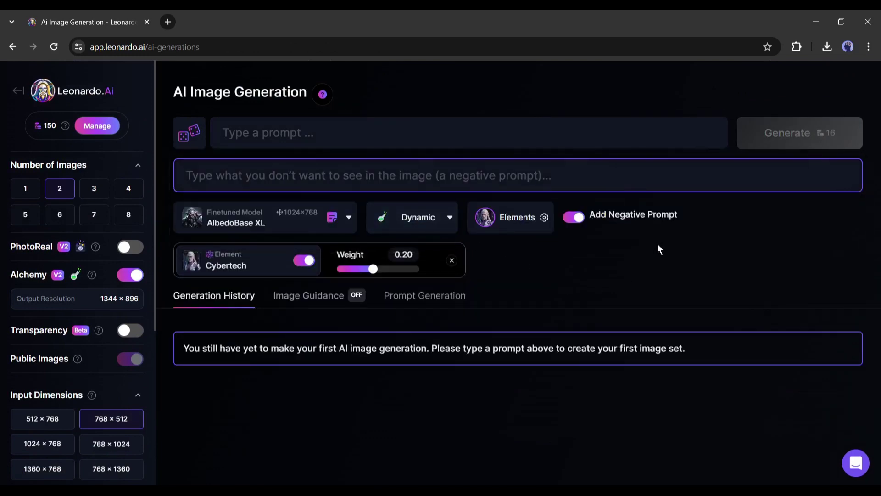
- Enter the blonde, blue-eyed athletic Instagram model prompt and turn off Negative Prompt
left_click(314, 138)
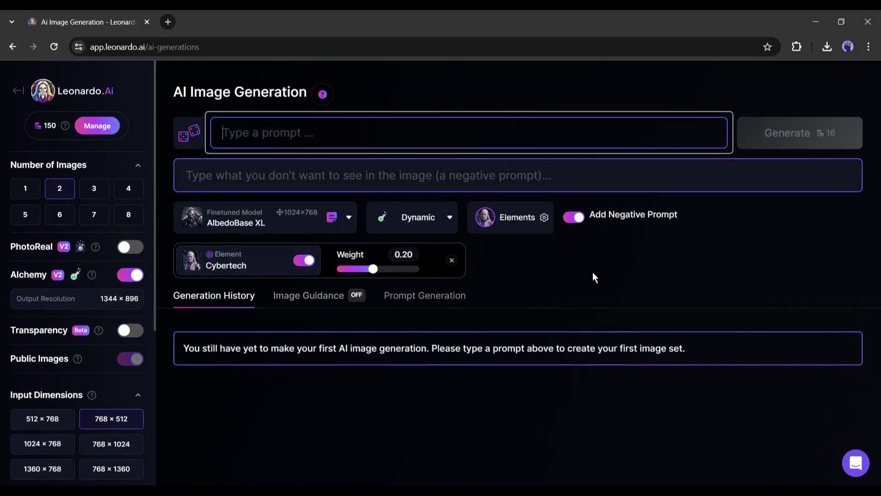
type("A female Instagram model, blue eyes, blonde hair, athlet")
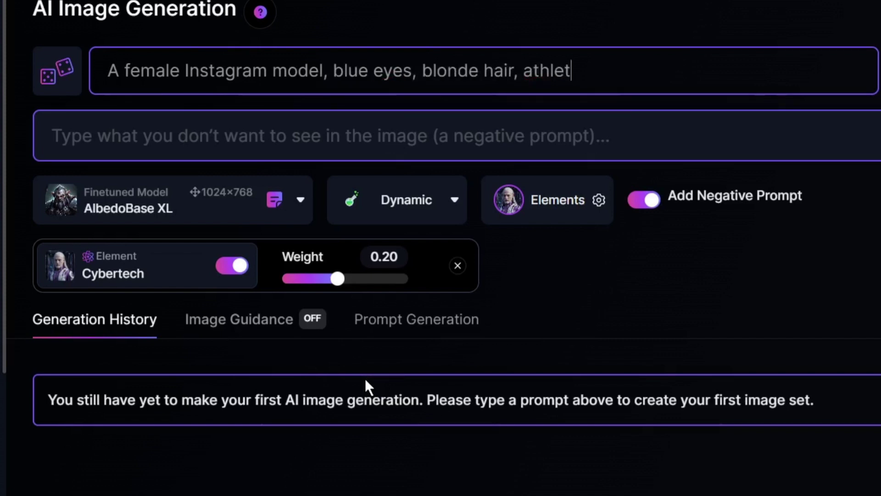
type("ic build, smile,")
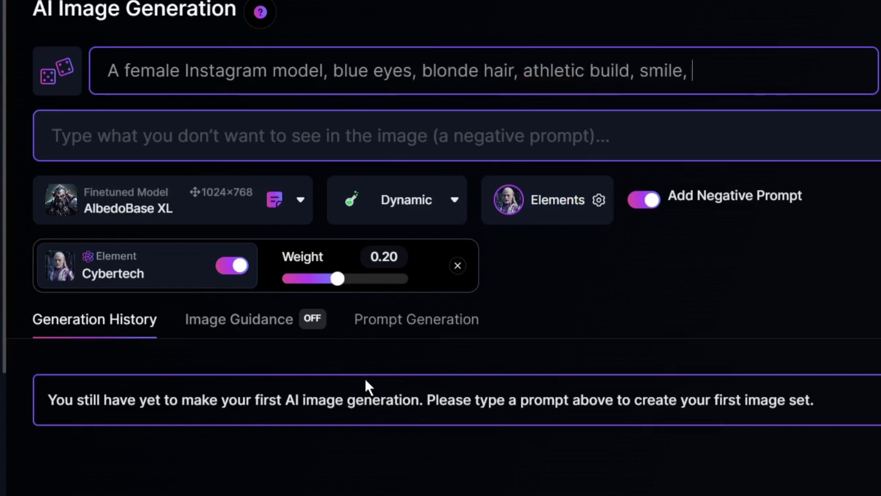
key("BackSpace")
key("BackSpace")
left_click(544, 181)
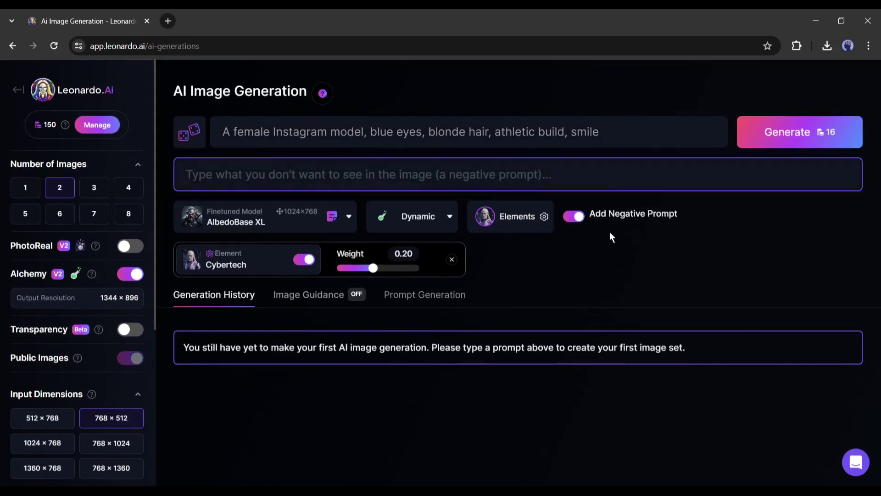
left_click(576, 216)
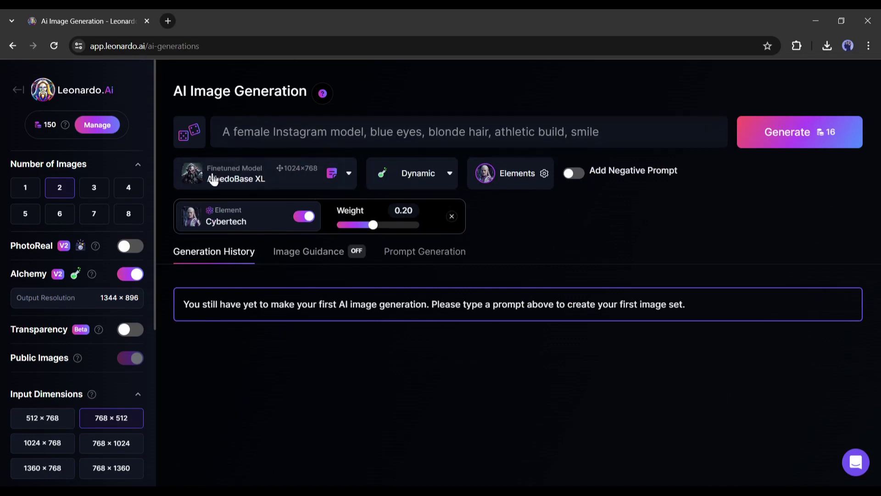
- Choose Leonardo Kino XL as the model and Cinematic as the style preset
left_click(299, 177)
scroll(300, 177, "up", 1)
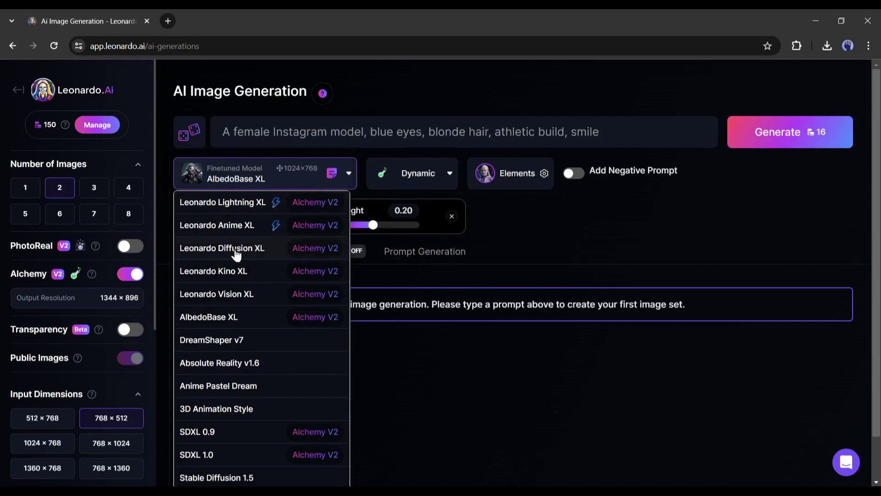
scroll(237, 287, "down", 1)
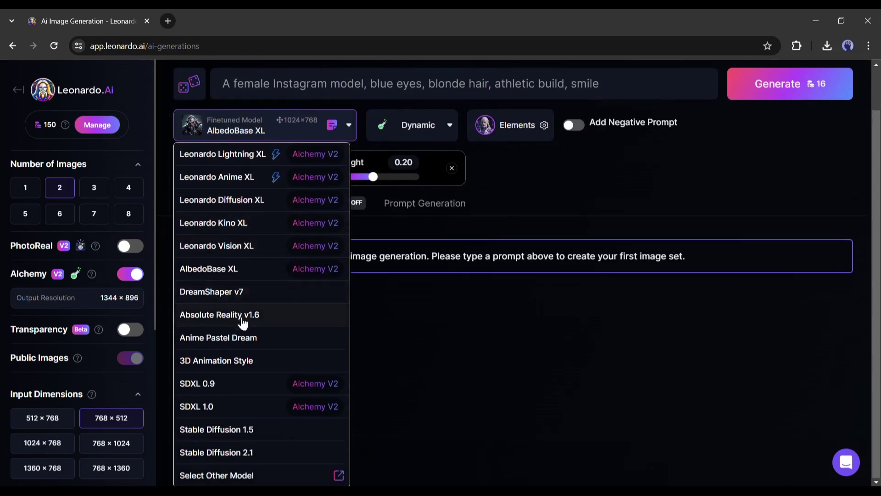
left_click(250, 229)
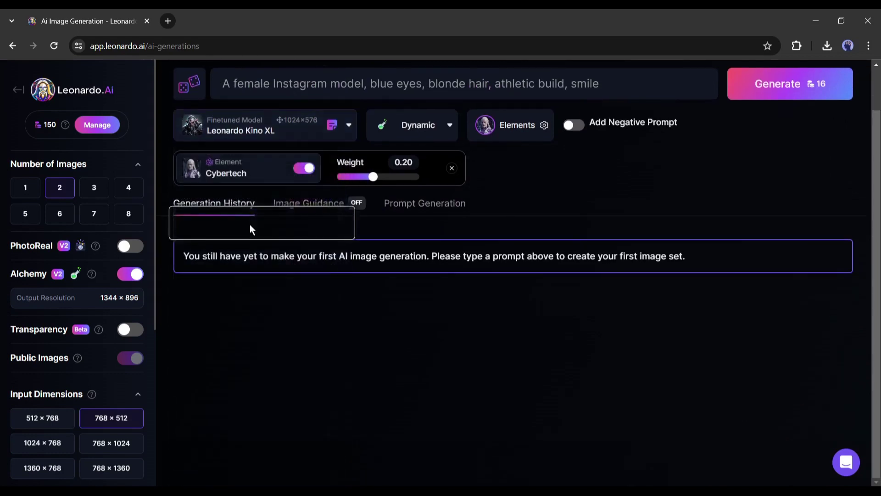
left_click(430, 127)
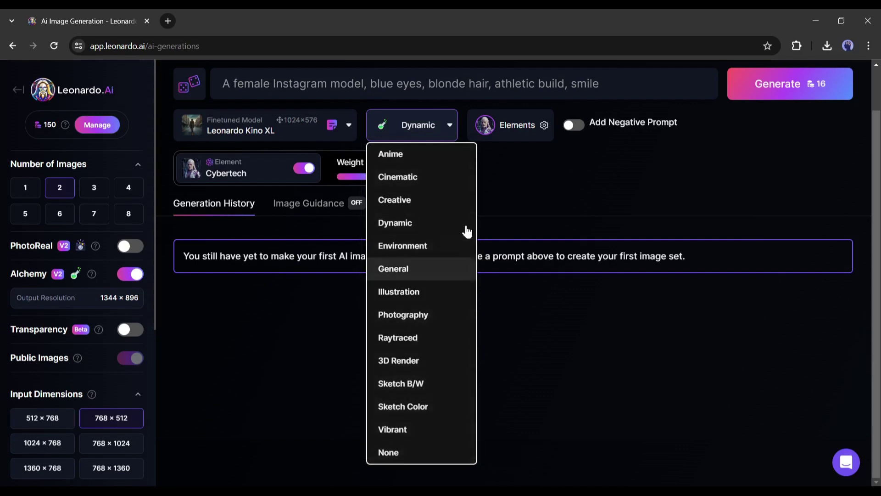
left_click(411, 179)
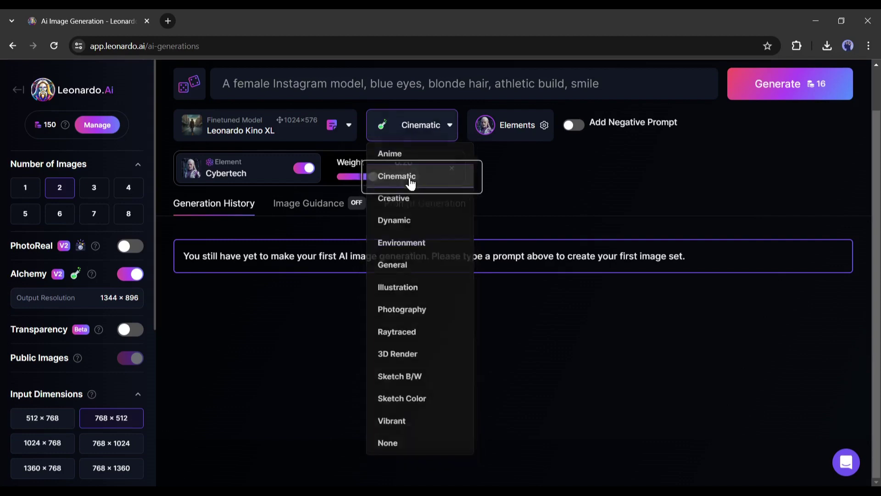
- Open the Elements catalogue to review the available element cards
left_click(537, 131)
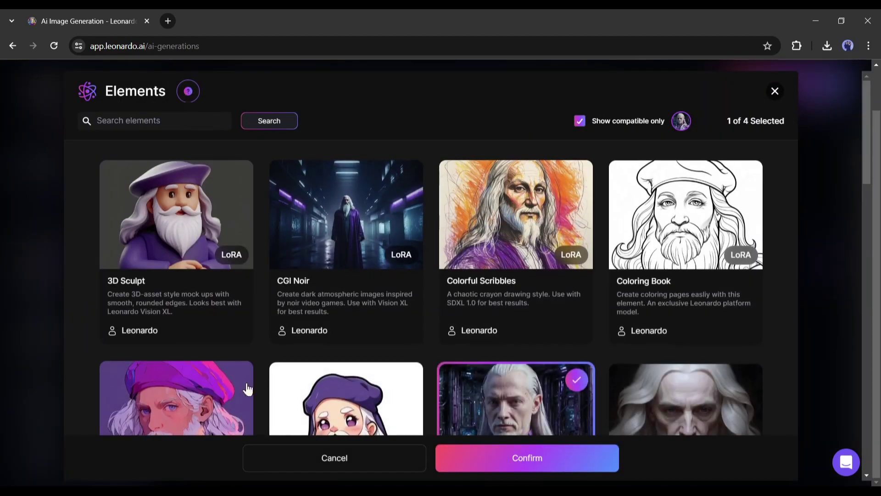
scroll(522, 325, "down", 5)
scroll(522, 326, "down", 2)
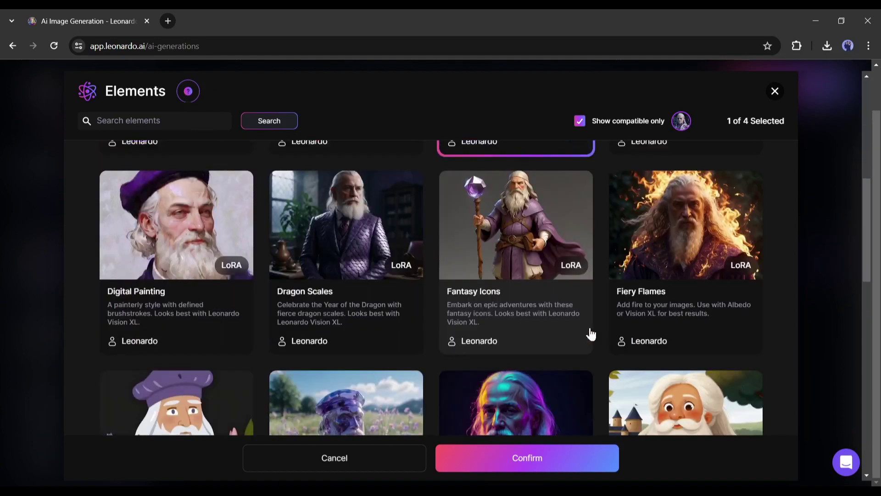
scroll(590, 335, "down", 1)
scroll(731, 297, "up", 4)
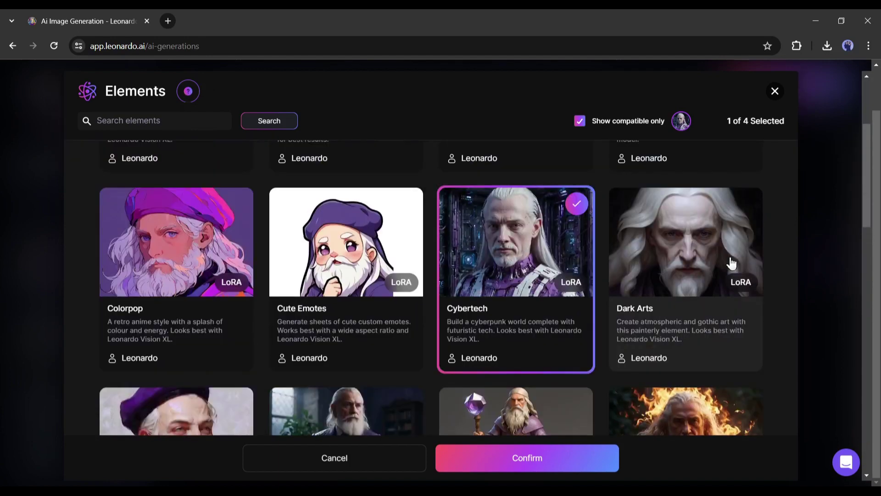
scroll(727, 246, "up", 3)
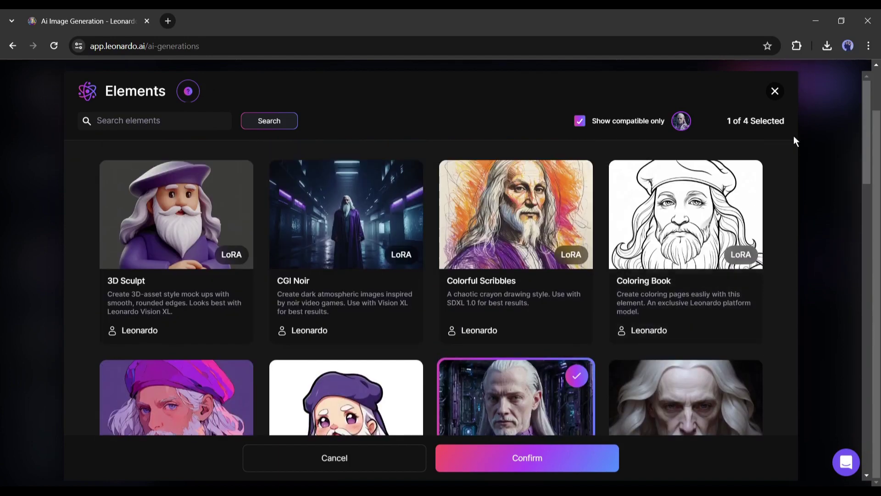
- Close the Elements catalogue and remove the Cybertech element from the generation
left_click(776, 92)
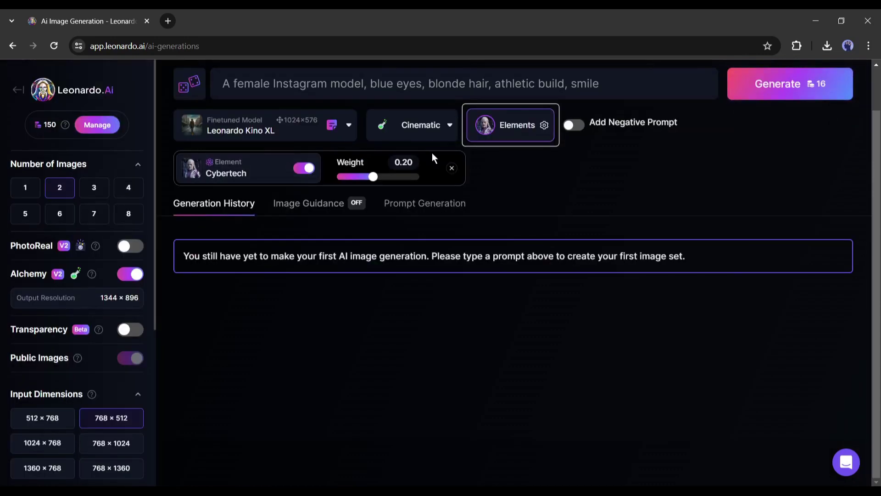
left_click(451, 170)
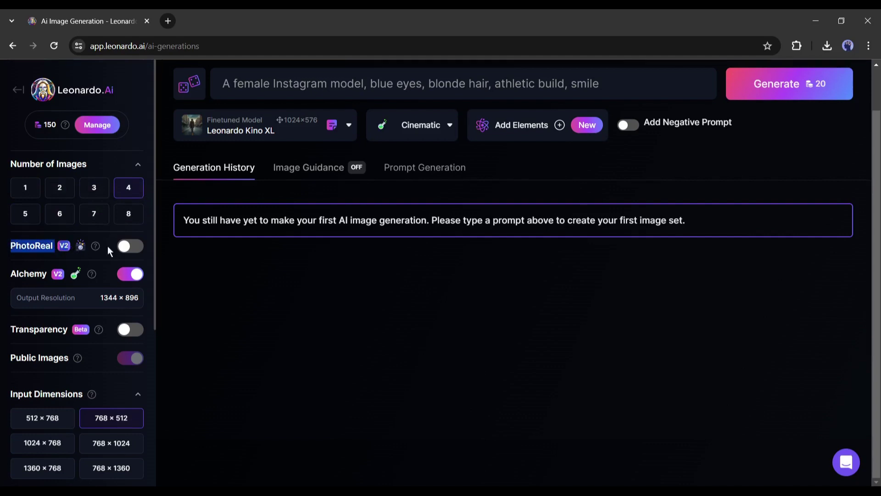
- Enable PhotoReal V2 with Leonardo Kino XL as its base model and save
left_click(165, 254)
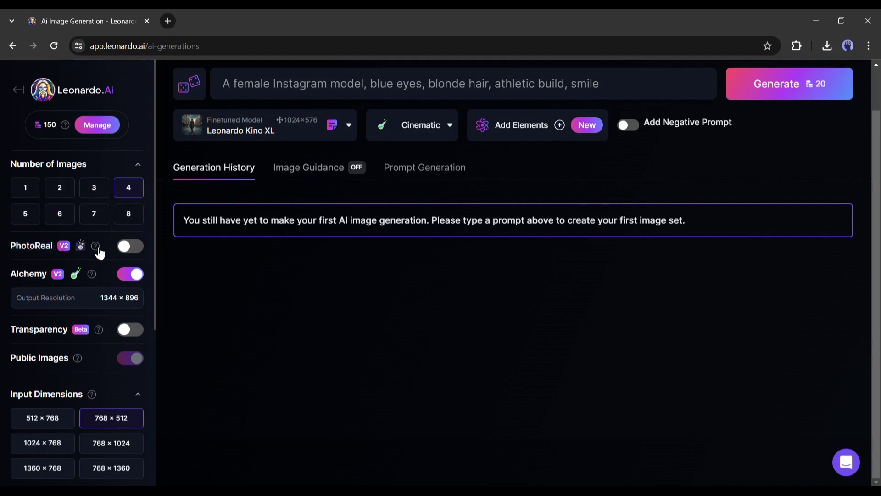
left_click(124, 250)
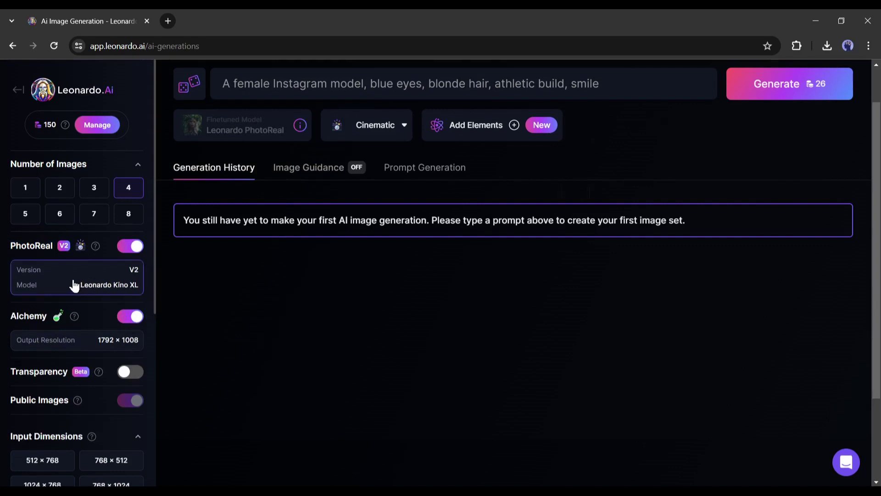
left_click(74, 286)
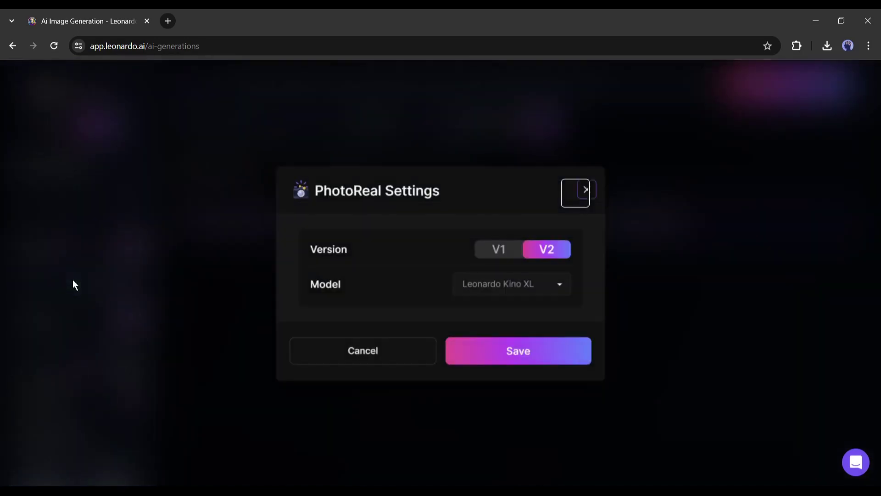
left_click(516, 290)
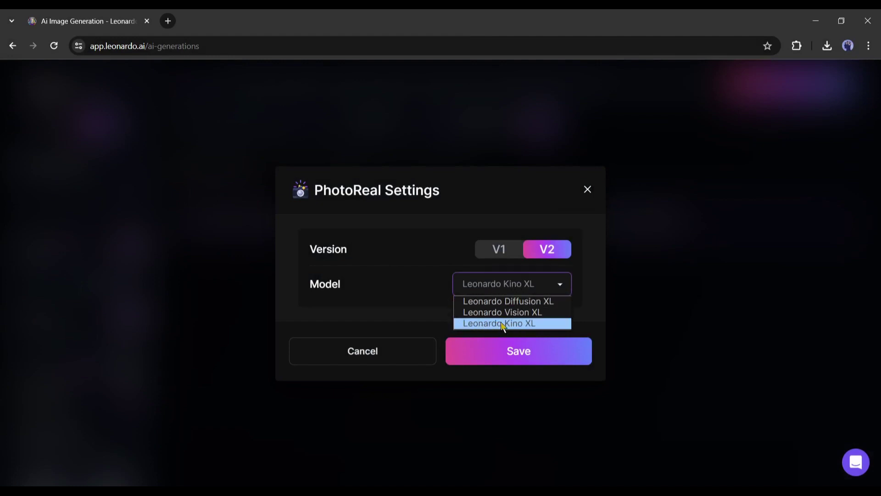
left_click(497, 324)
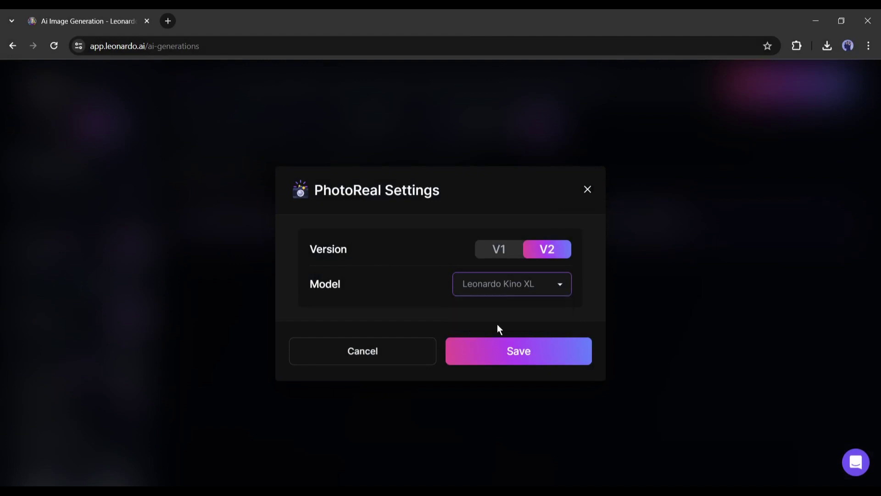
left_click(528, 350)
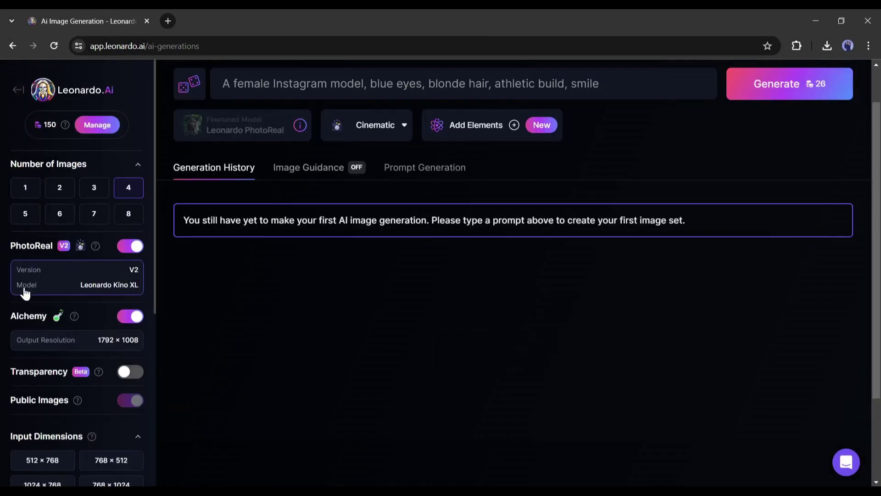
scroll(23, 293, "down", 1)
scroll(25, 292, "down", 1)
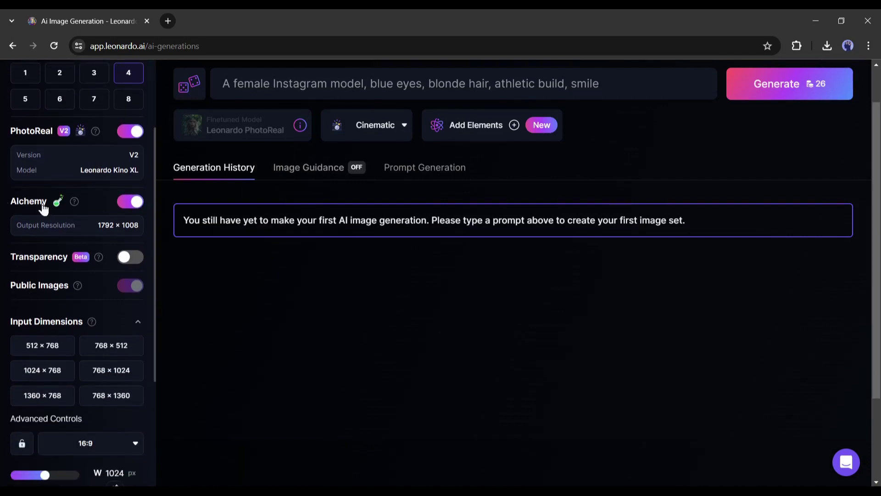
mouse_move(16, 208)
left_mouse_down()
mouse_move(49, 208)
mouse_move(16, 208)
left_mouse_up()
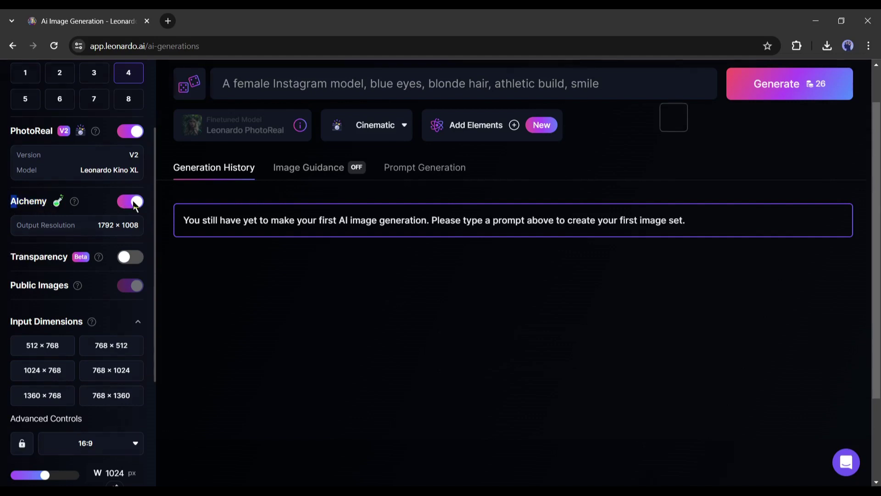
left_click(17, 209)
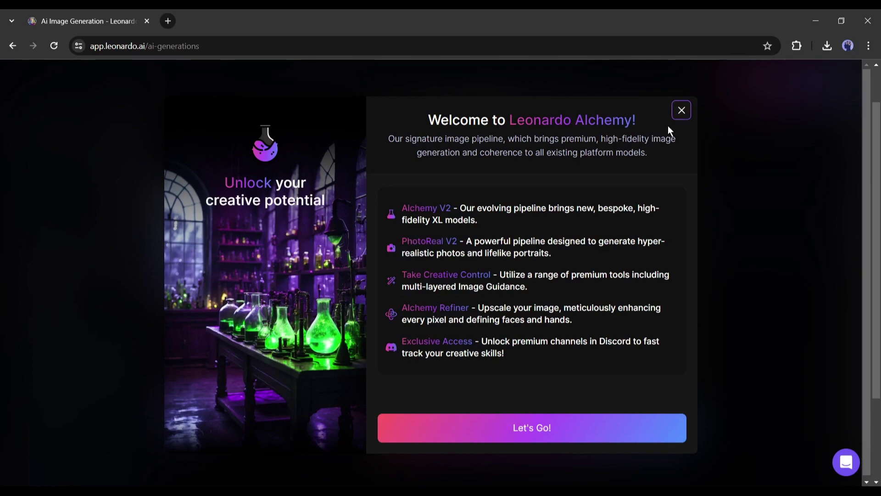
left_click(681, 111)
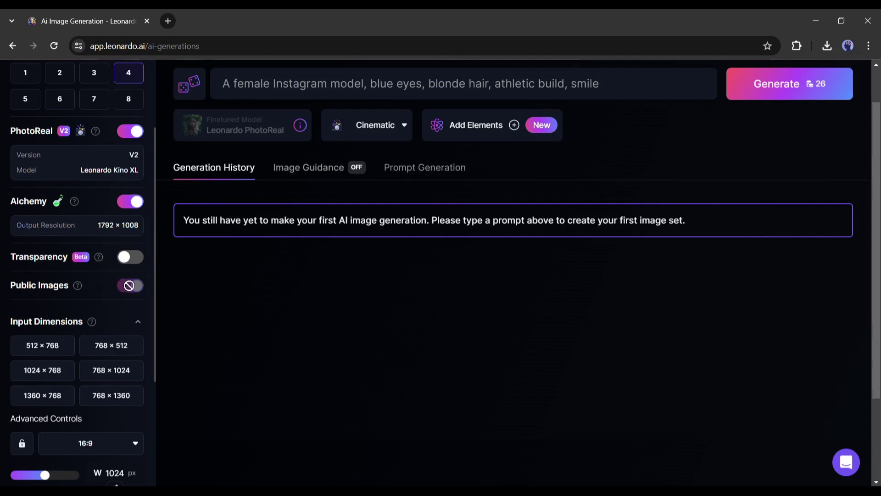
scroll(136, 279, "down", 1)
scroll(137, 279, "down", 1)
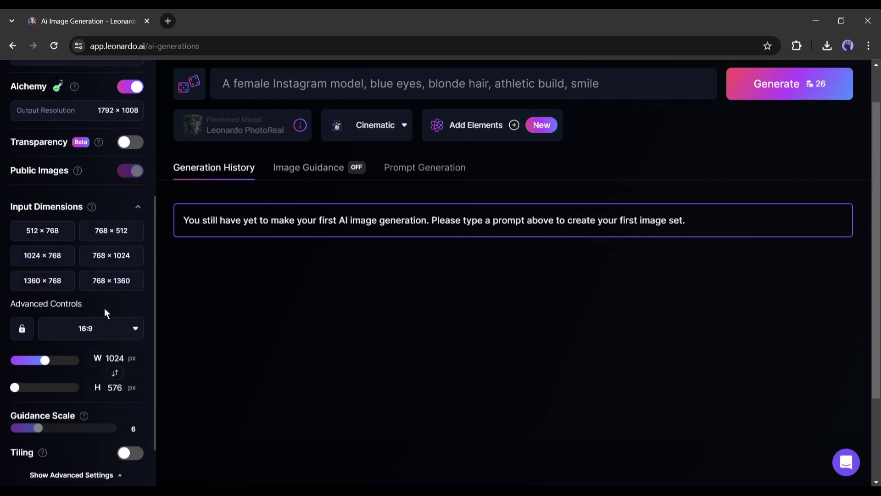
- Set the aspect ratio to 1:1 with width and height at 768
left_click(71, 334)
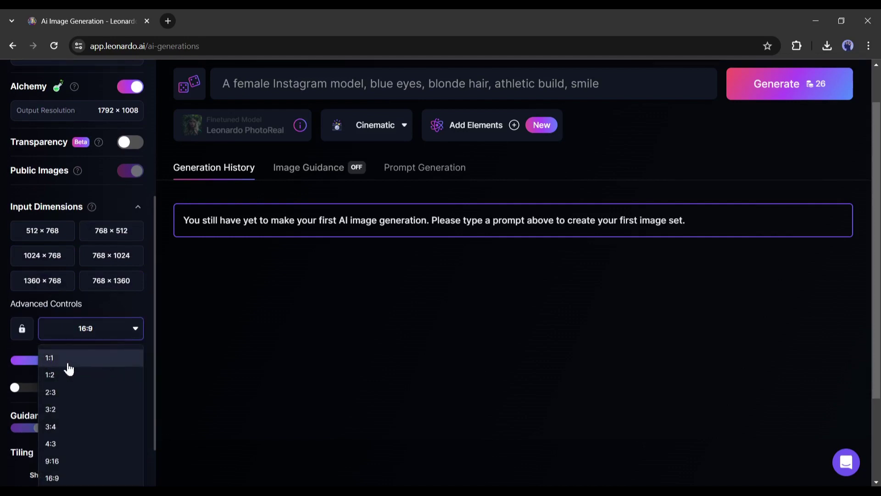
left_click(84, 363)
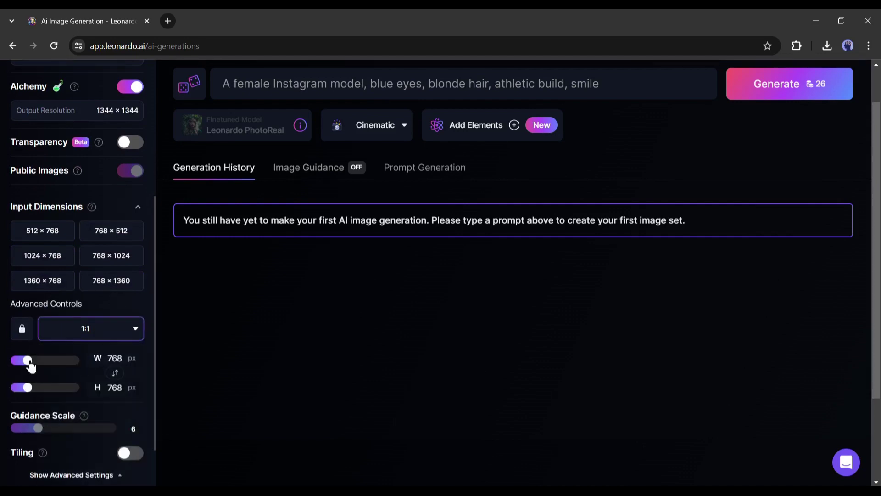
mouse_move(27, 360)
left_mouse_down()
mouse_move(37, 360)
mouse_move(28, 364)
left_mouse_up()
scroll(77, 369, "down", 2)
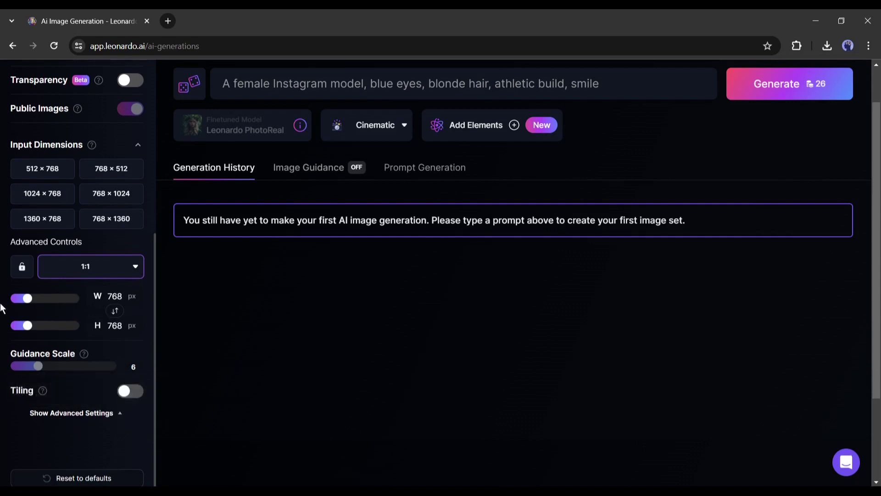
scroll(123, 333, "up", 2)
scroll(103, 324, "up", 4)
scroll(333, 224, "up", 1)
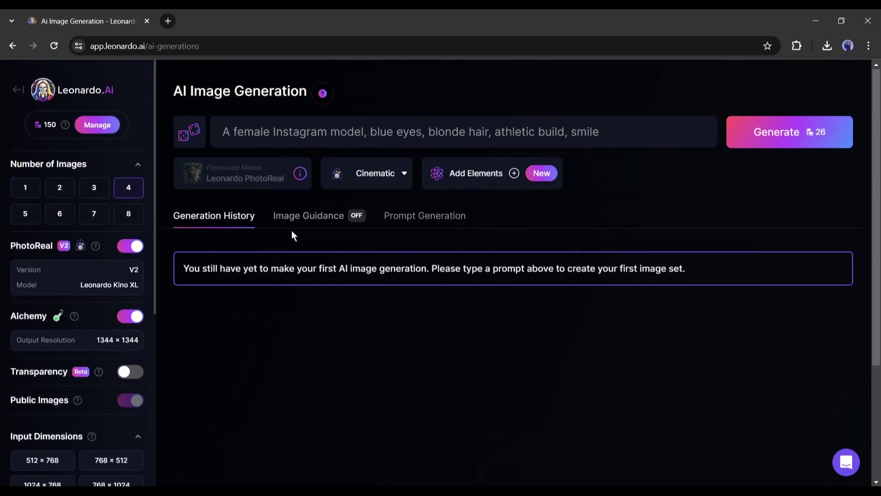
left_click(811, 129)
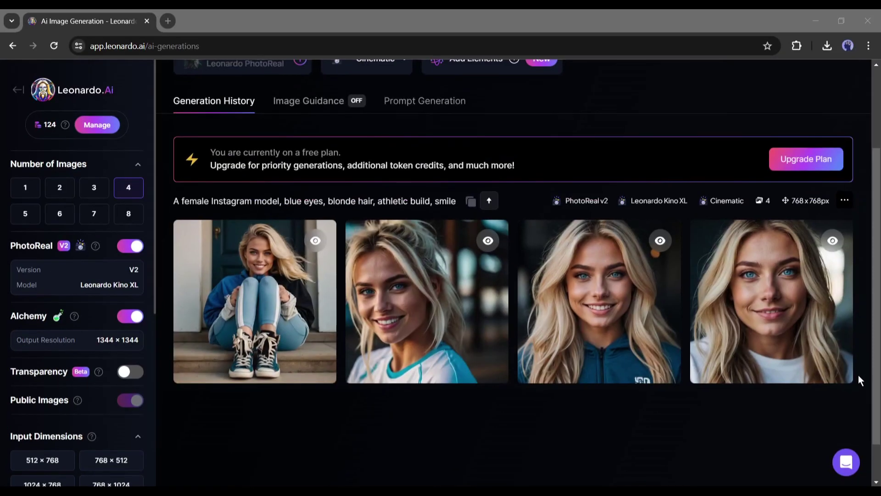
left_click(272, 283)
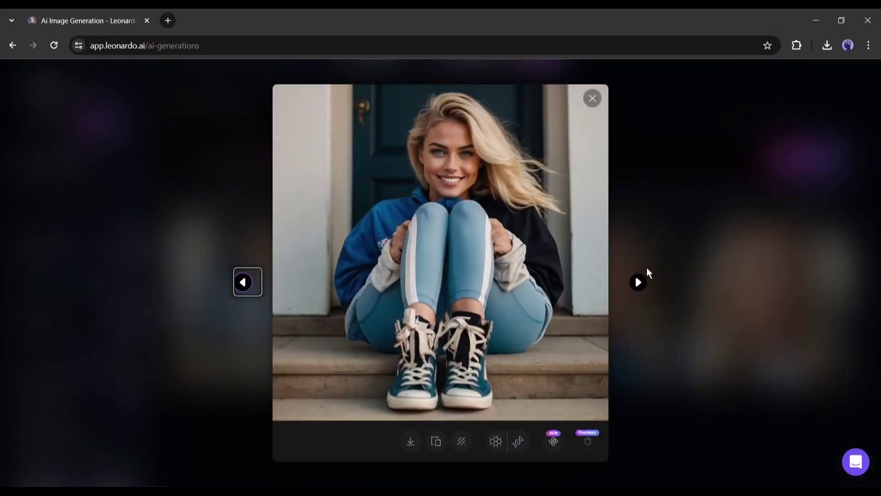
left_click(638, 282)
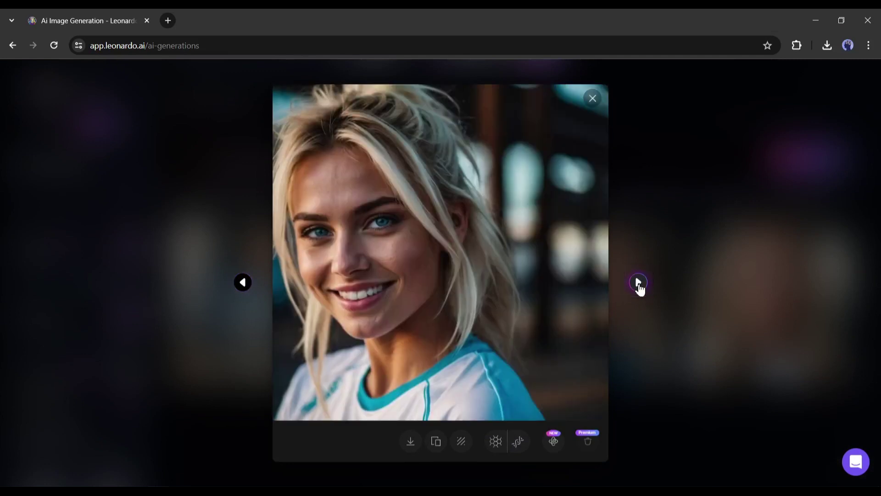
left_click(639, 282)
left_click(638, 282)
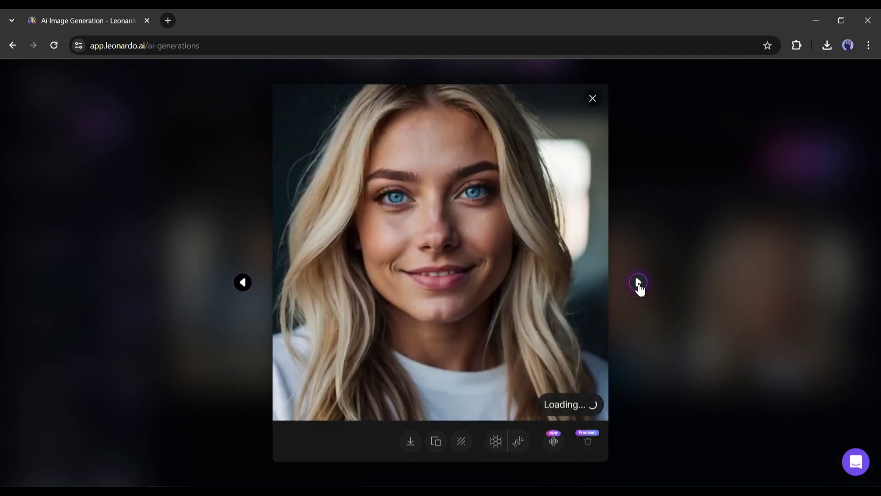
left_click(637, 282)
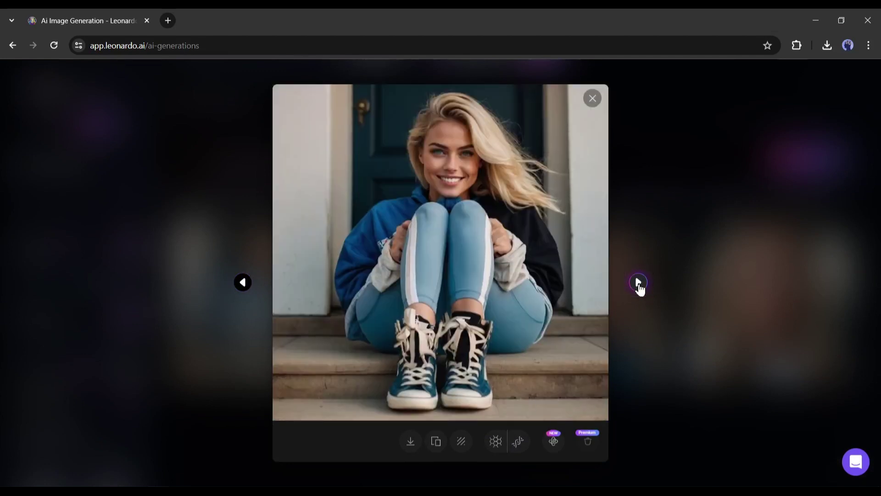
left_click(638, 283)
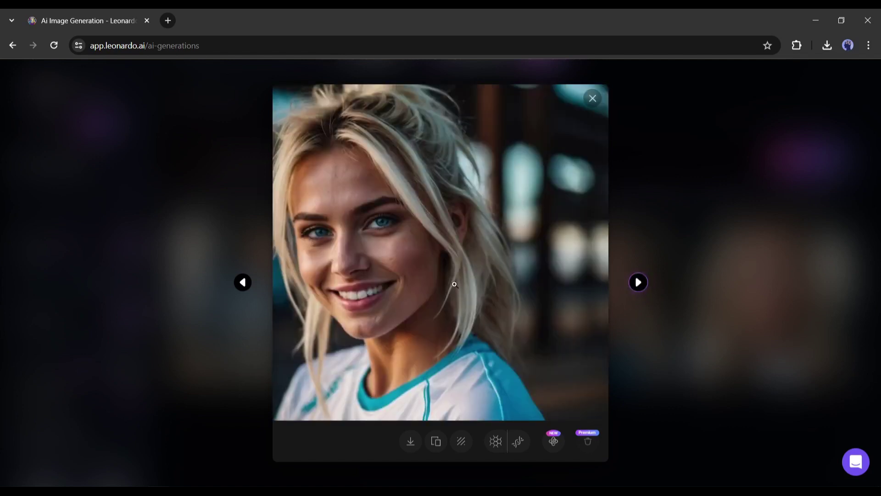
left_click(592, 99)
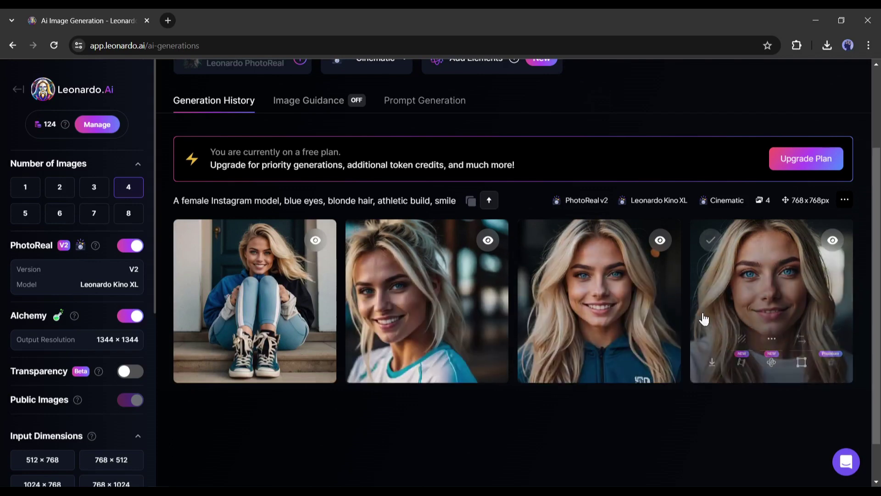
scroll(698, 315, "up", 2)
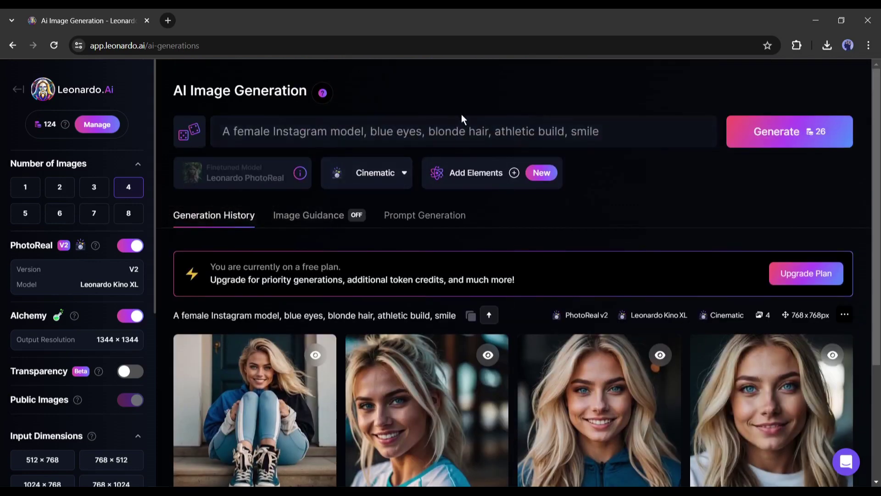
scroll(106, 234, "down", 3)
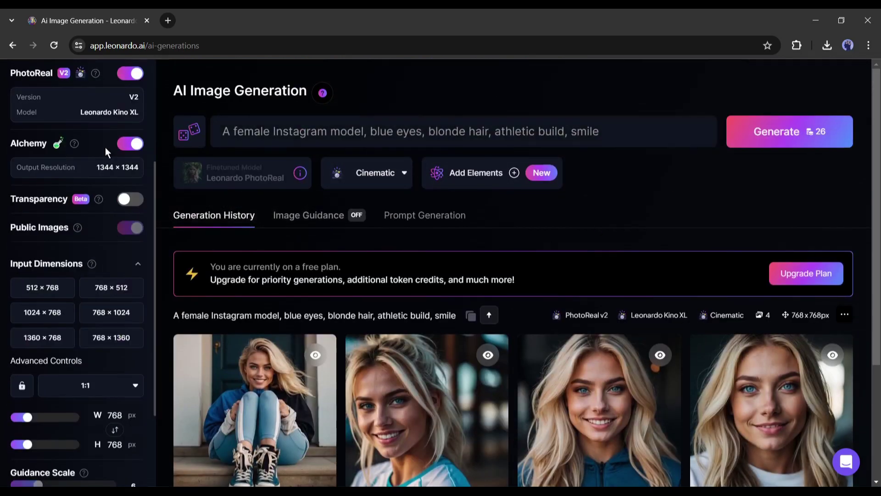
scroll(103, 155, "up", 3)
- Replace 'smile' with the hotel lobby black-dress description and set a 2:3 aspect ratio
double_click(598, 130)
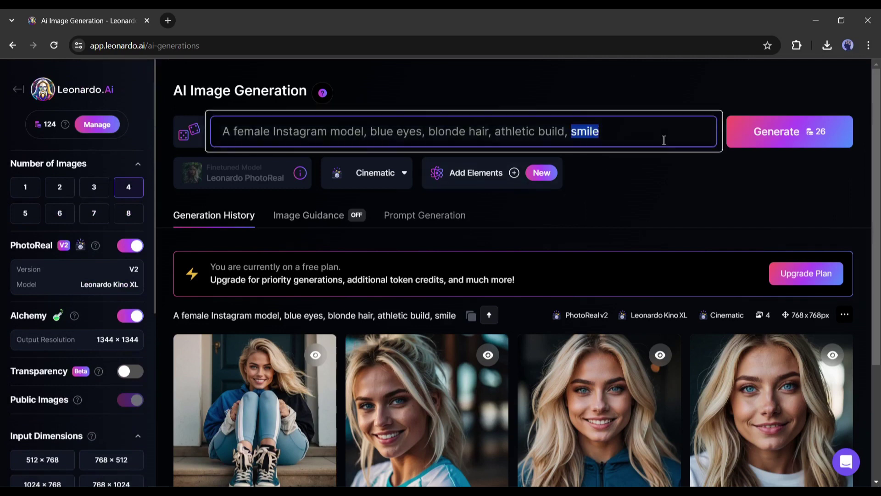
key("BackSpace")
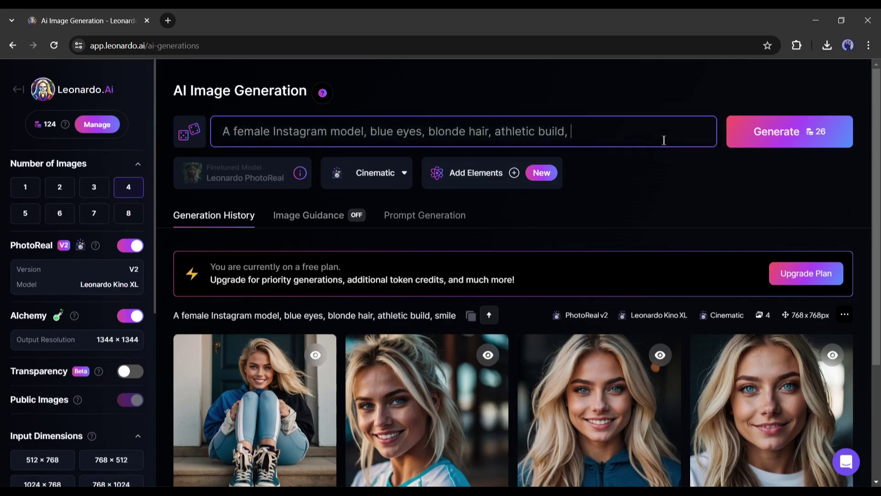
type("standing on a h")
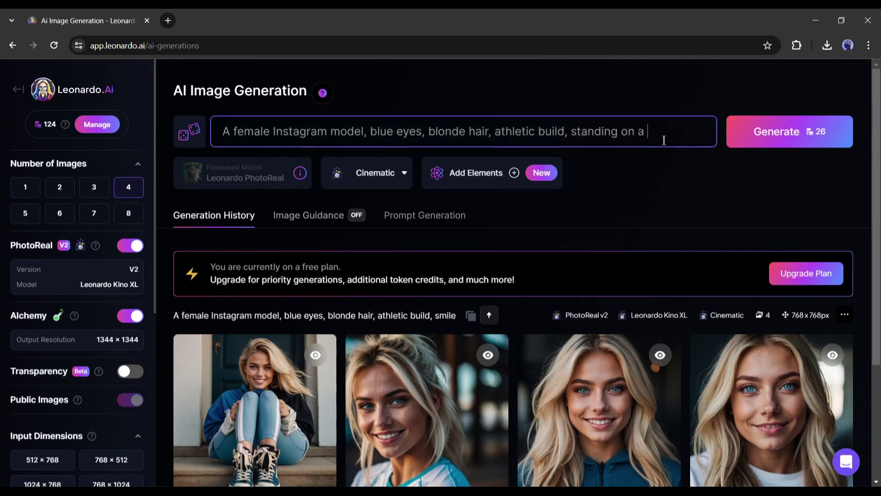
type("otel lobby in gorgeous black dress")
scroll(110, 352, "down", 3)
left_click(85, 328)
left_click(82, 393)
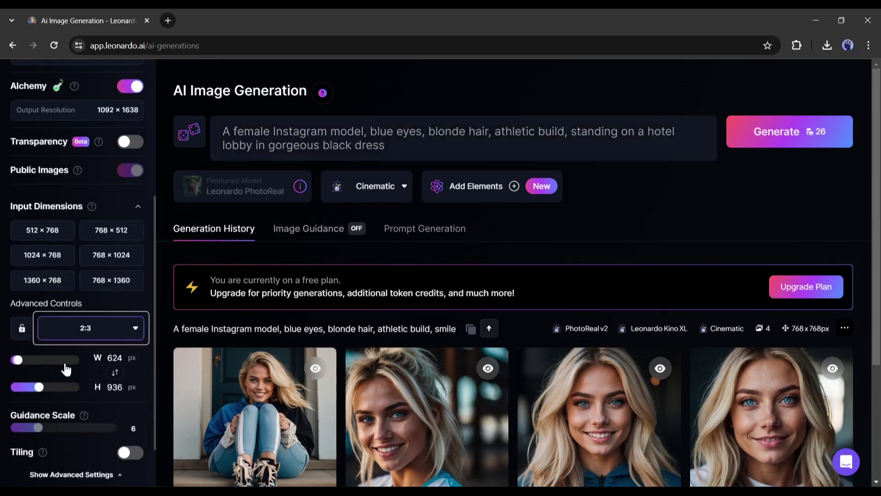
- Generate the hotel-lobby images and preview the top-right turtleneck-dress result full size
left_click(799, 134)
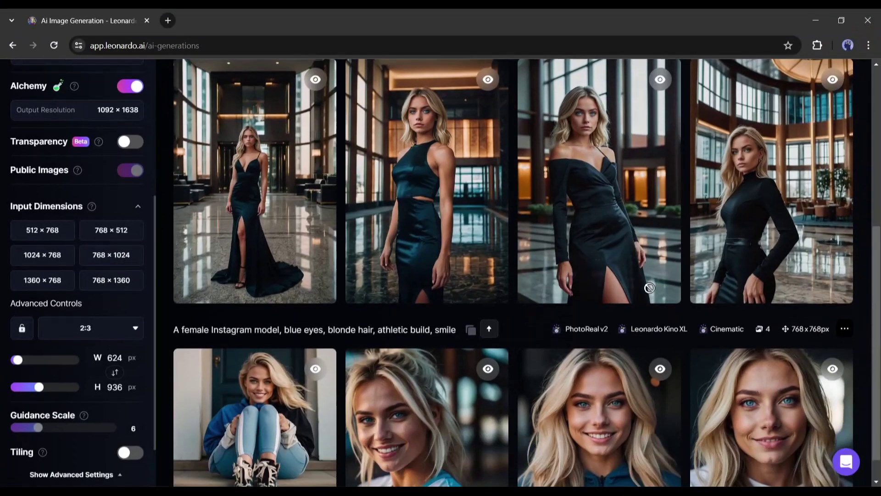
scroll(649, 288, "down", 1)
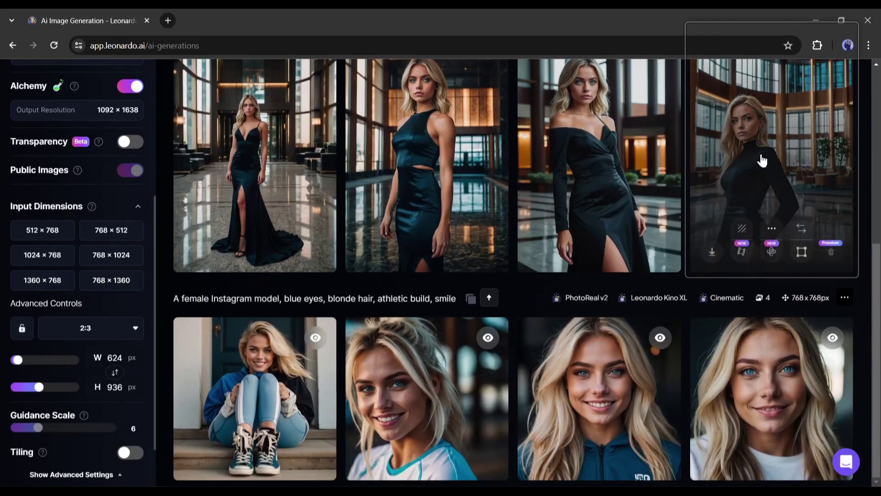
left_click(761, 160)
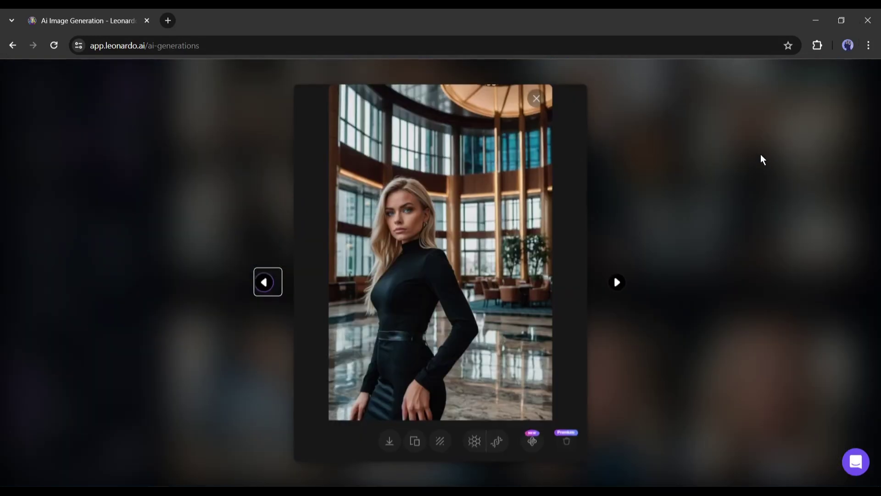
left_click(607, 157)
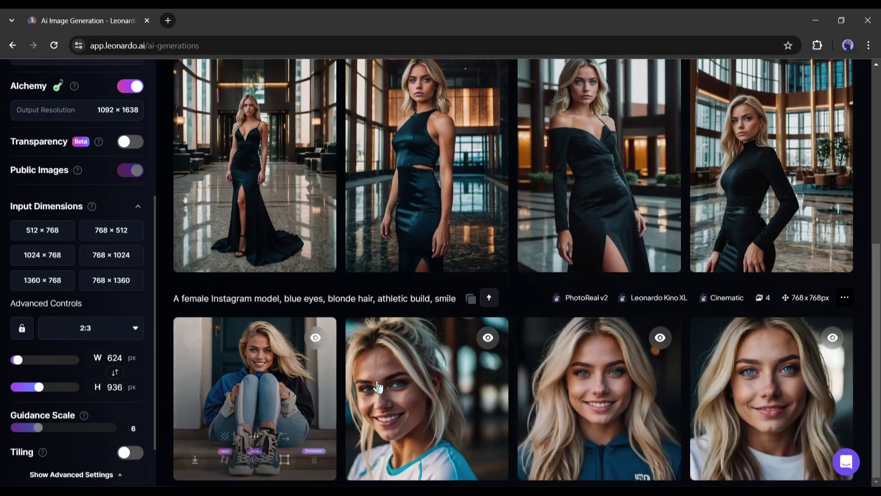
scroll(431, 350, "up", 1)
scroll(430, 349, "up", 1)
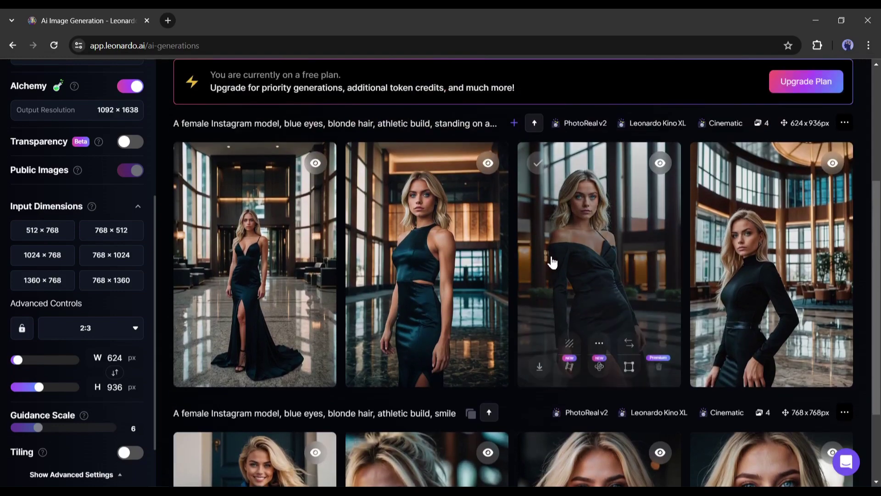
scroll(551, 261, "up", 2)
scroll(551, 262, "up", 2)
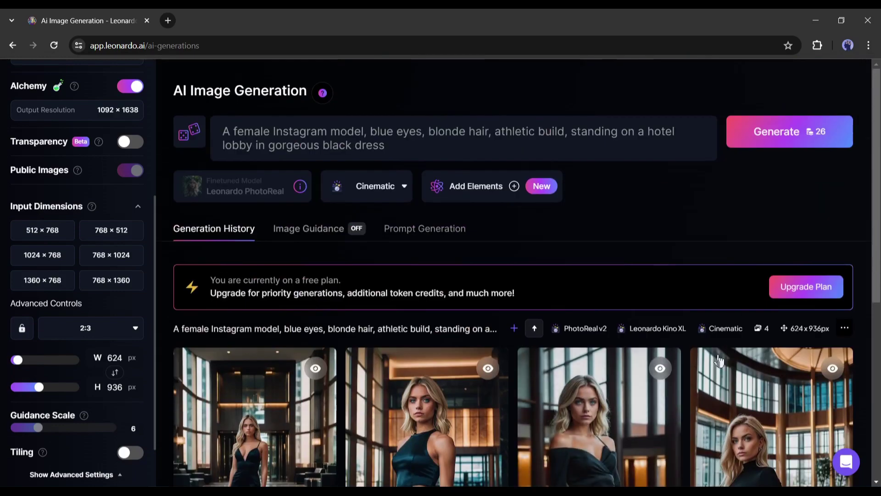
scroll(709, 314, "down", 2)
scroll(708, 315, "down", 3)
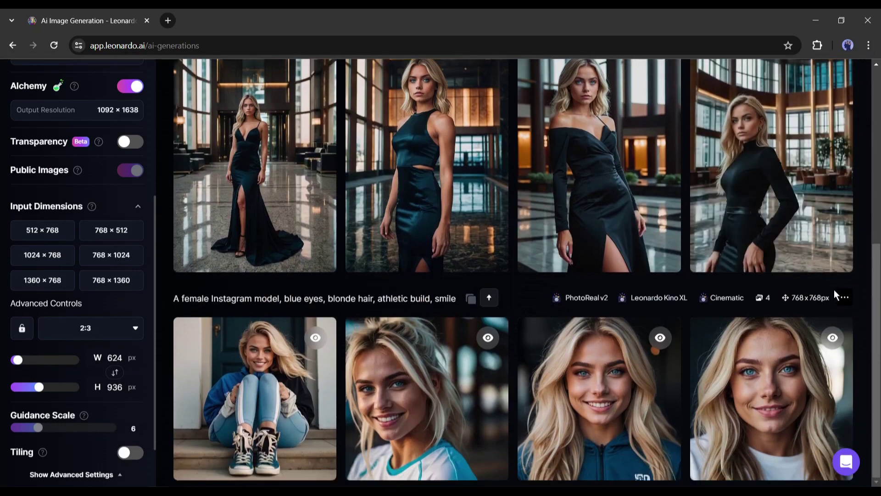
- Copy the seed from the earlier smiling-model generation's options menu
left_click(846, 298)
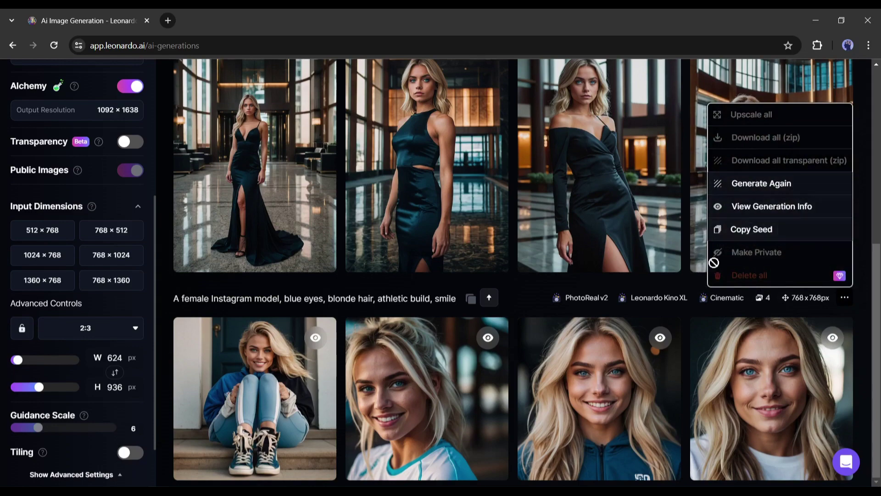
left_click(524, 298)
scroll(524, 298, "up", 5)
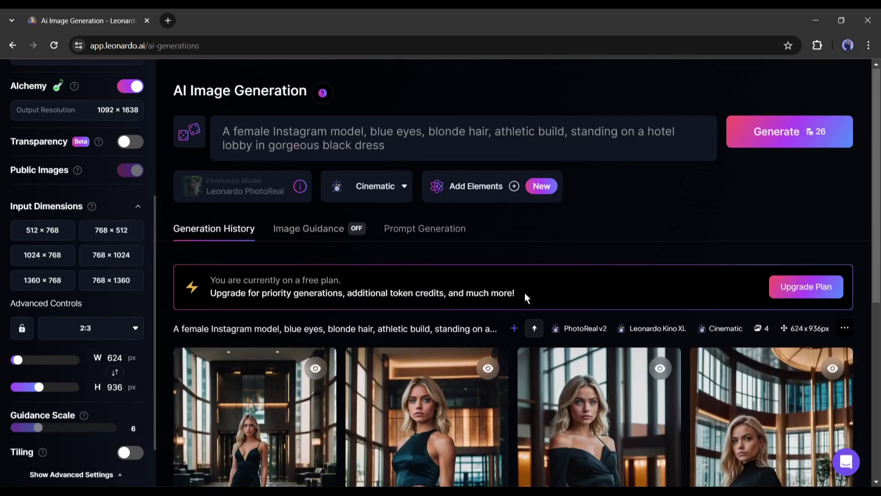
scroll(692, 193, "down", 5)
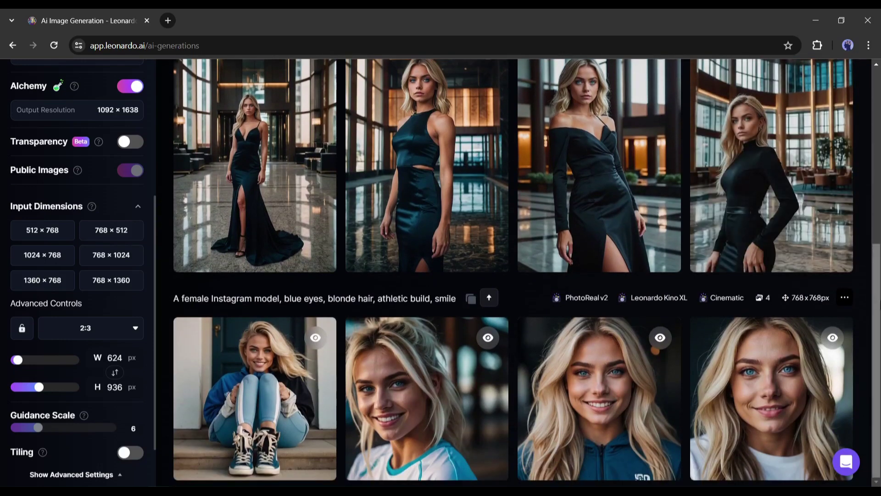
left_click(845, 297)
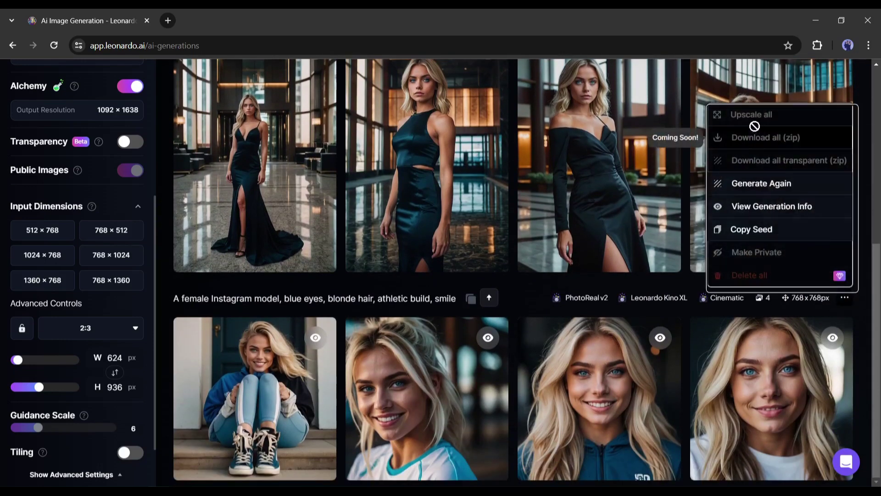
left_click(803, 237)
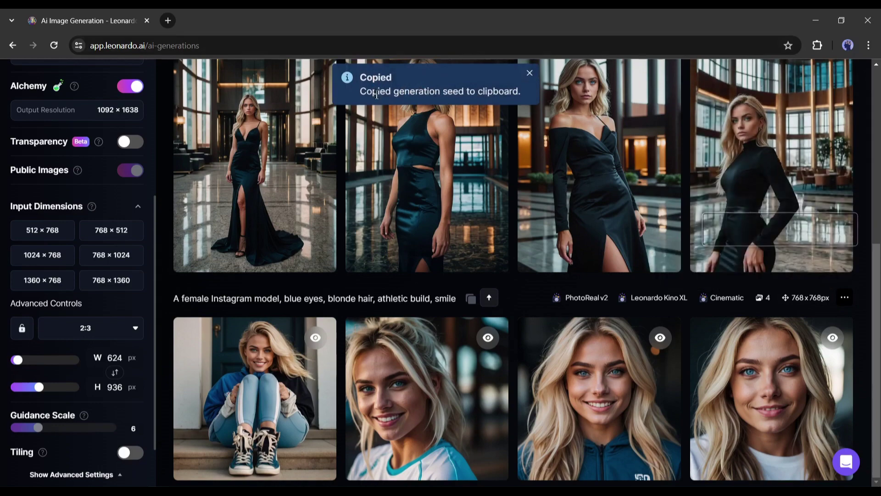
- Turn on 'Use fixed seed' in the advanced settings and paste seed 476893952
left_click_drag(381, 92, 501, 91)
scroll(77, 275, "up", 3)
scroll(76, 206, "up", 3)
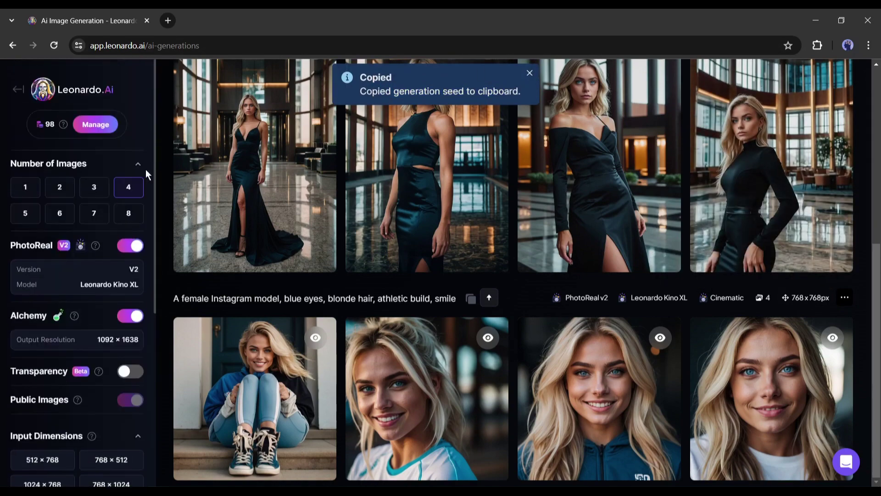
scroll(482, 275, "up", 3)
scroll(71, 116, "down", 1)
scroll(71, 116, "down", 3)
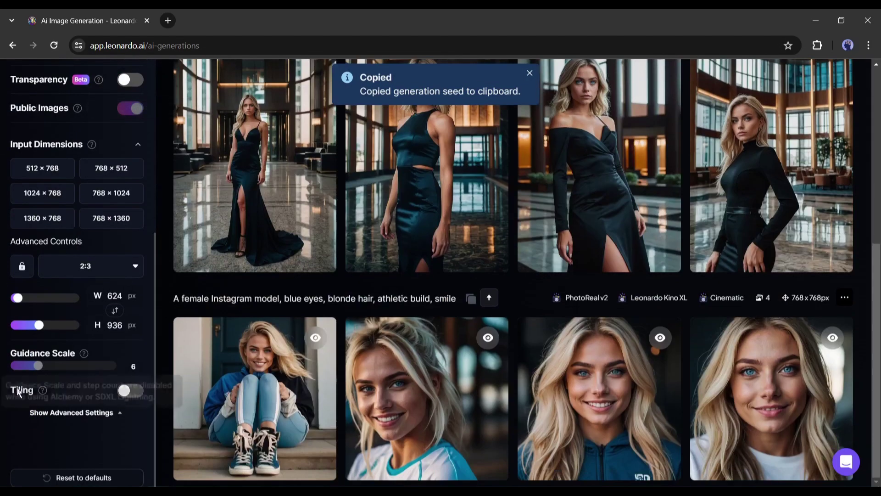
left_click(101, 411)
scroll(129, 360, "down", 2)
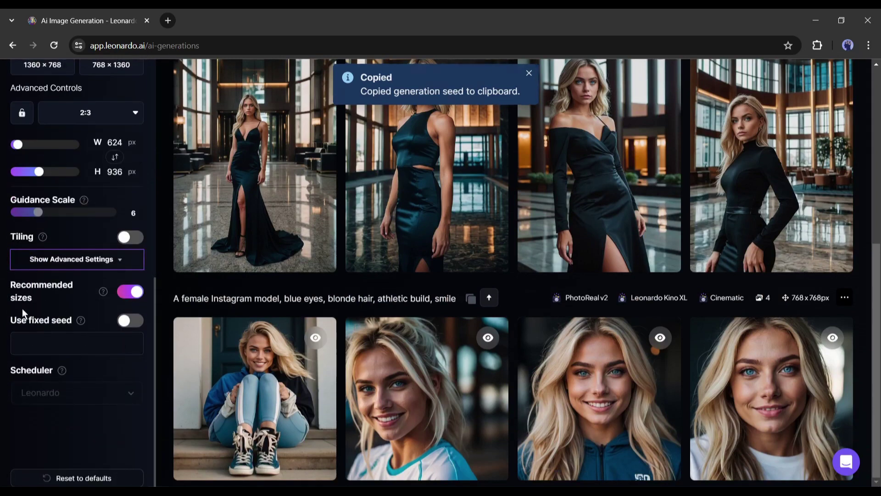
left_click_drag(12, 318, 70, 315)
left_click(79, 325)
left_click(130, 328)
left_click(69, 345)
key("ctrl+v")
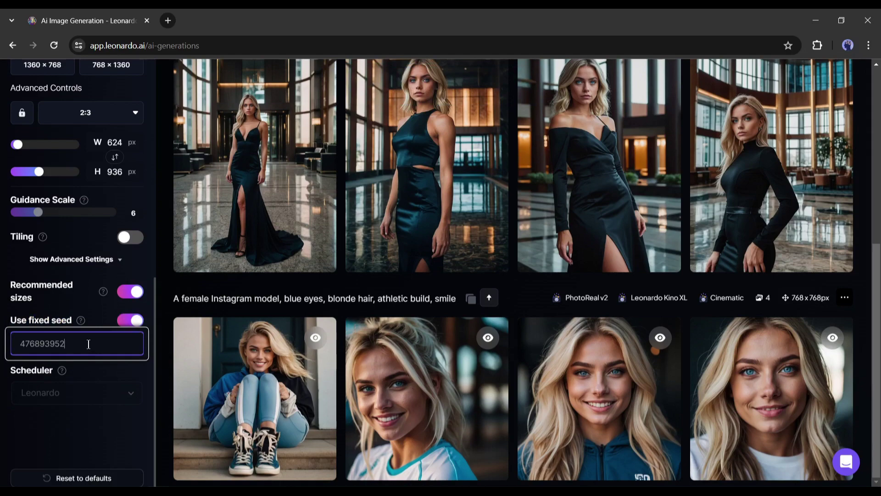
scroll(550, 365, "up", 3)
scroll(302, 335, "up", 2)
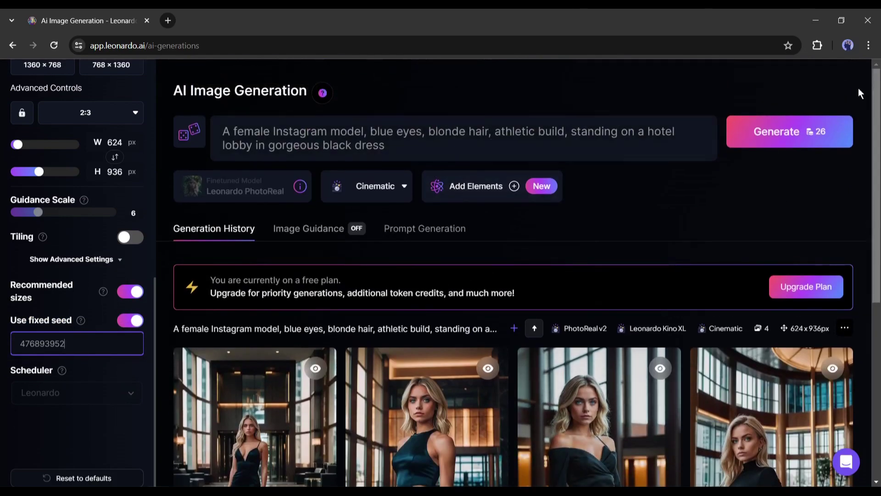
- Generate the fixed-seed hotel-lobby set and browse its four images full size
left_click(821, 125)
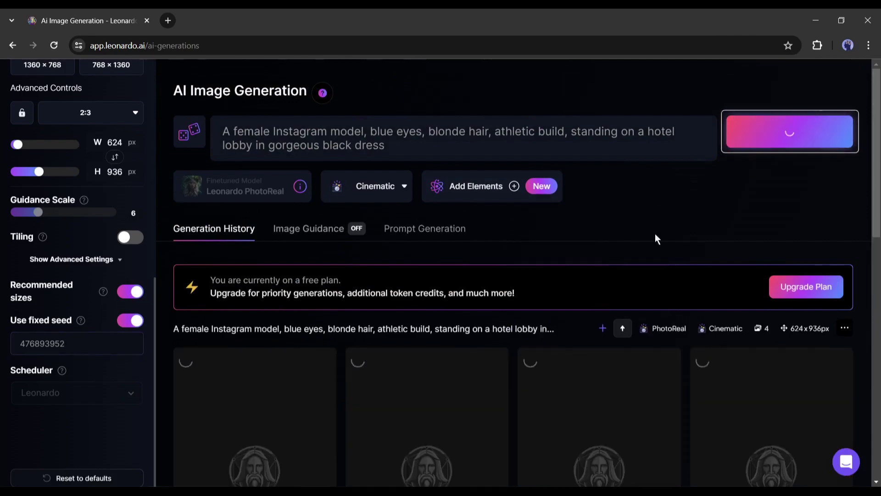
scroll(671, 243, "down", 3)
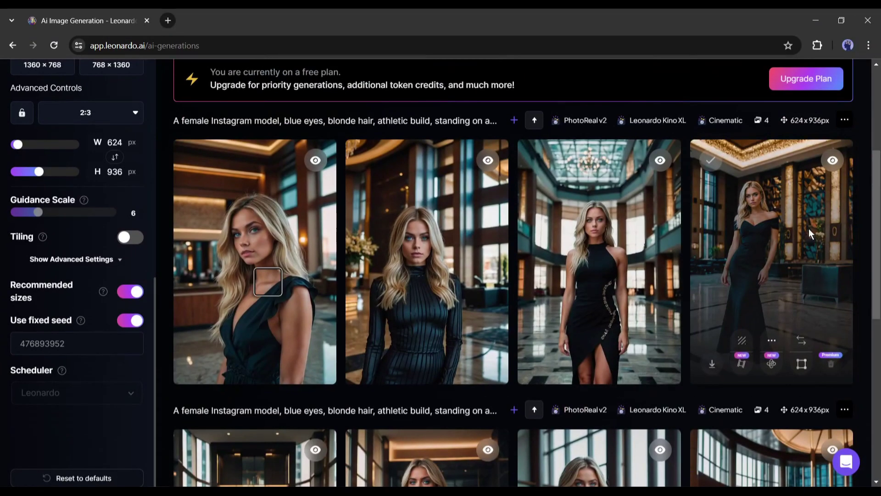
left_click(809, 230)
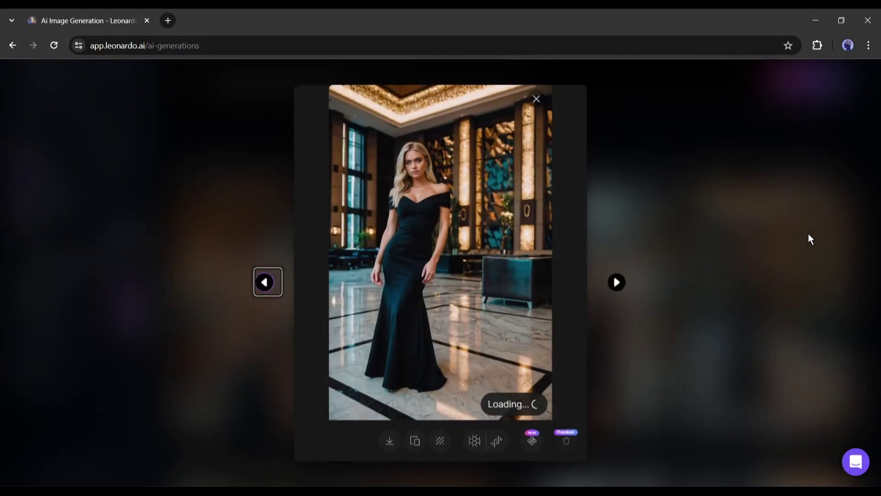
left_click(257, 289)
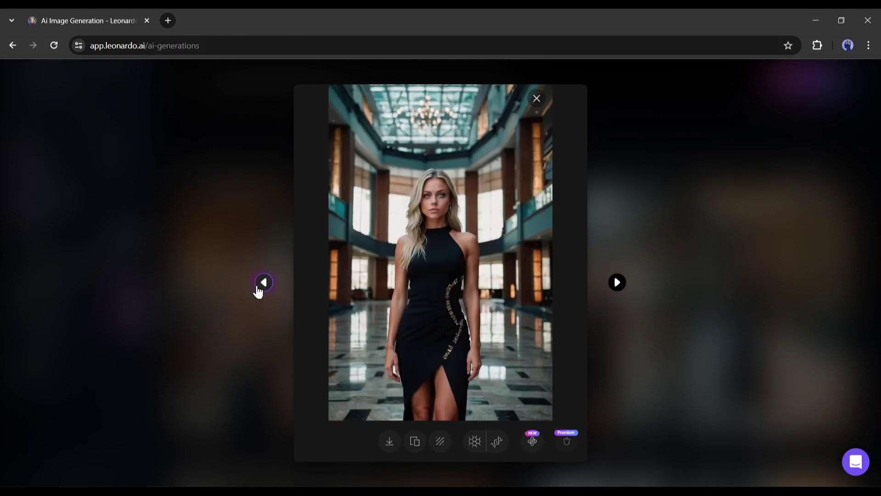
left_click(256, 290)
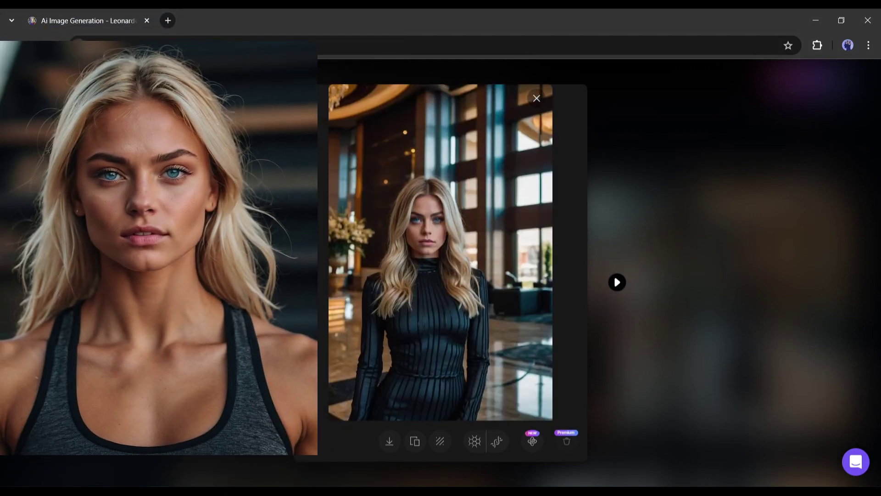
key("Left")
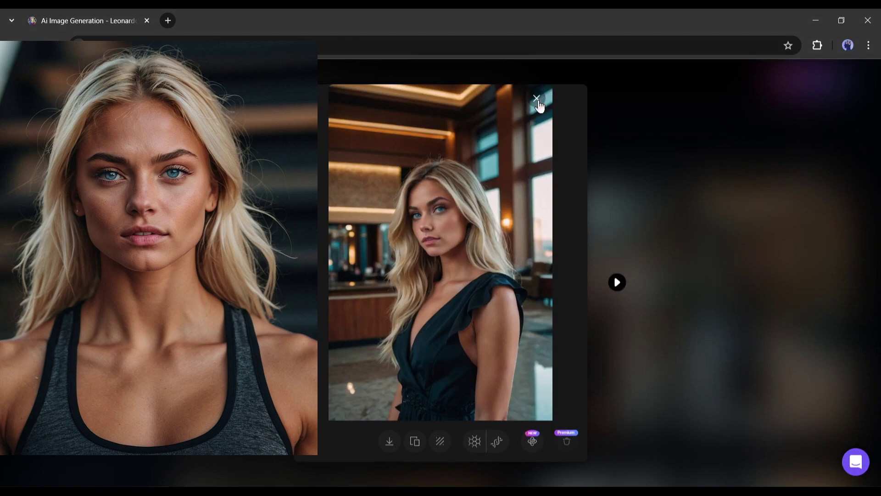
left_click(537, 101)
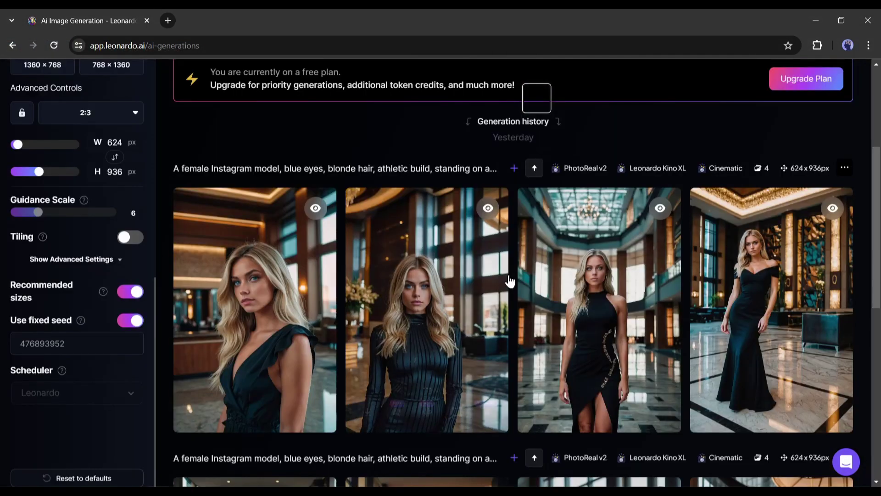
scroll(508, 279, "down", 5)
scroll(776, 394, "up", 4)
scroll(776, 395, "up", 2)
scroll(698, 368, "up", 3)
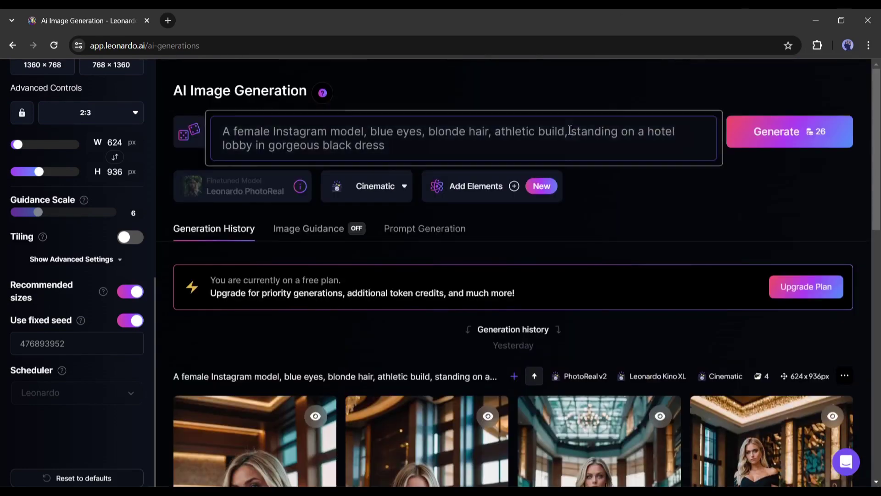
- Swap the hotel lobby scene for a candle lit dinner table in a cozy restaurant and generate
left_click_drag(570, 131, 640, 150)
key("BackSpace")
type("at a candle lit dinner table in ")
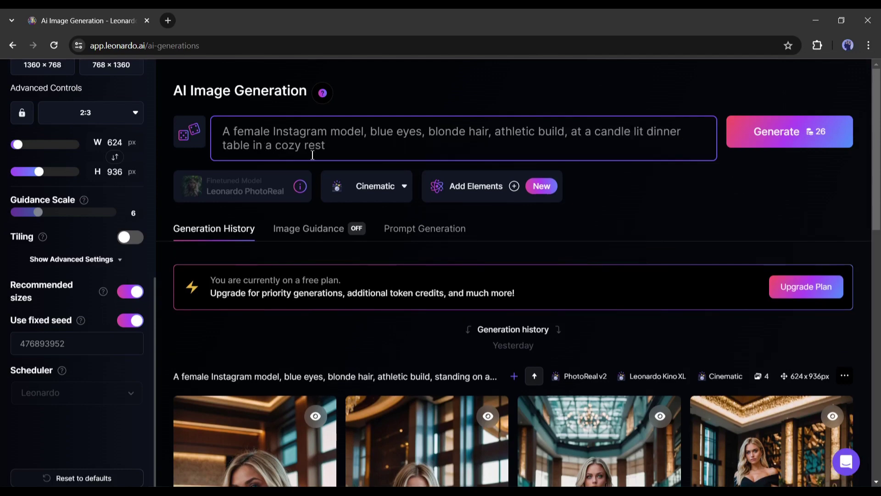
type("a cozy restaurant")
left_click(782, 132)
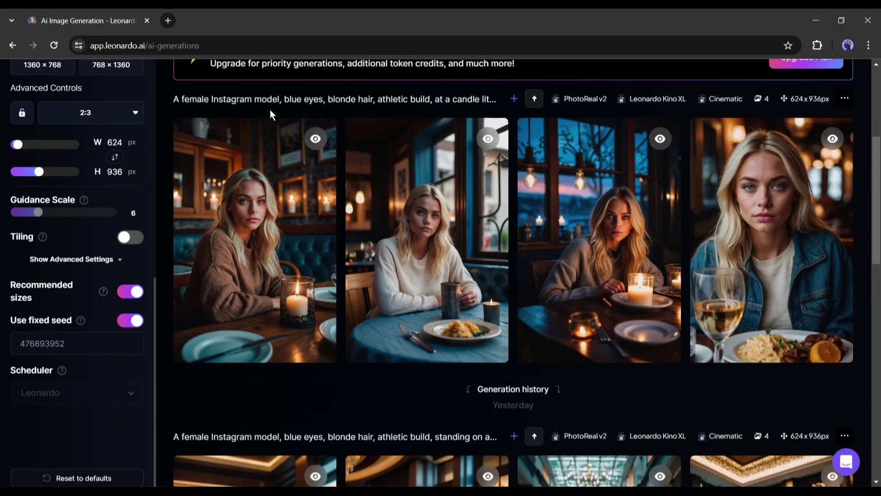
- Browse the candlelit restaurant portraits full size, then close the viewer
left_click(227, 193)
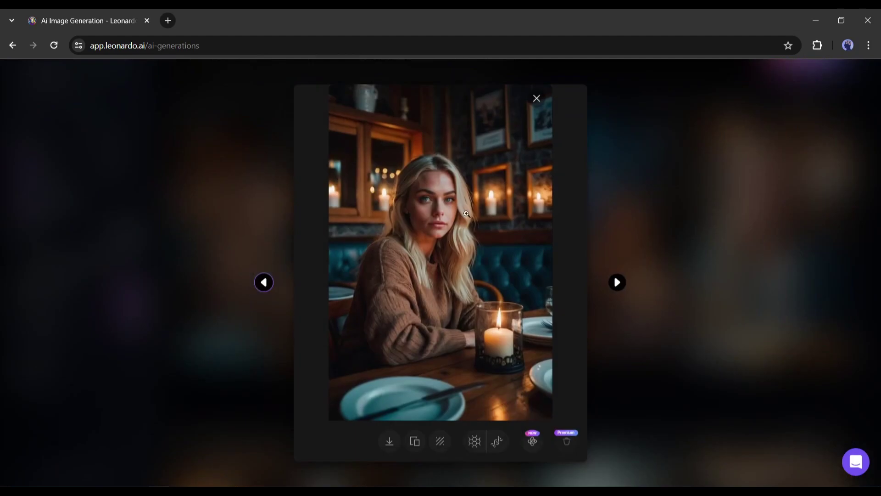
left_click(617, 284)
left_click(618, 284)
left_click(618, 284)
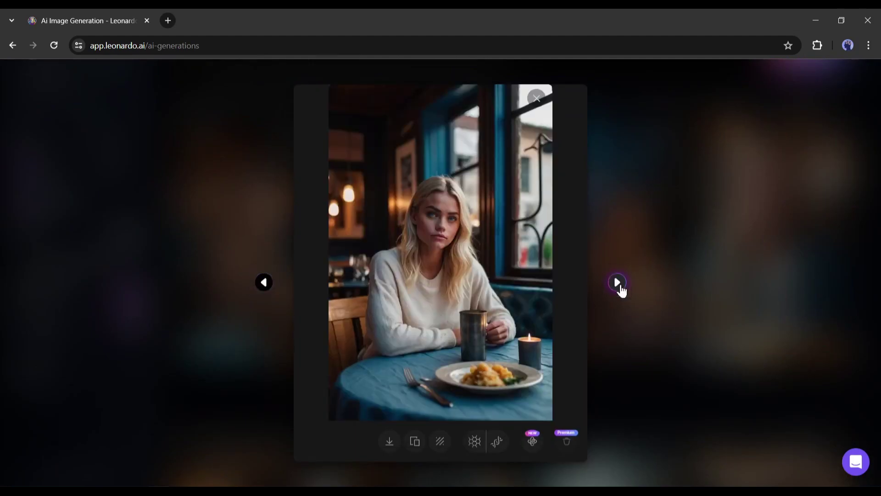
left_click(617, 284)
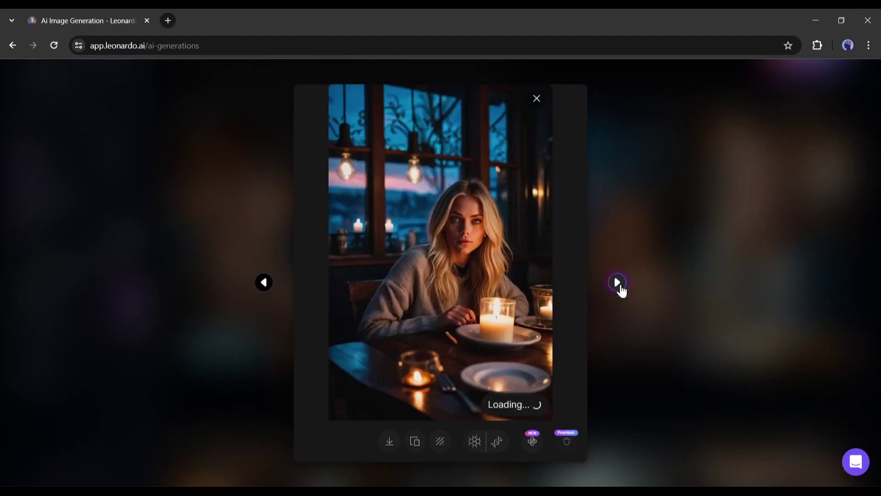
left_click(537, 98)
scroll(482, 234, "up", 3)
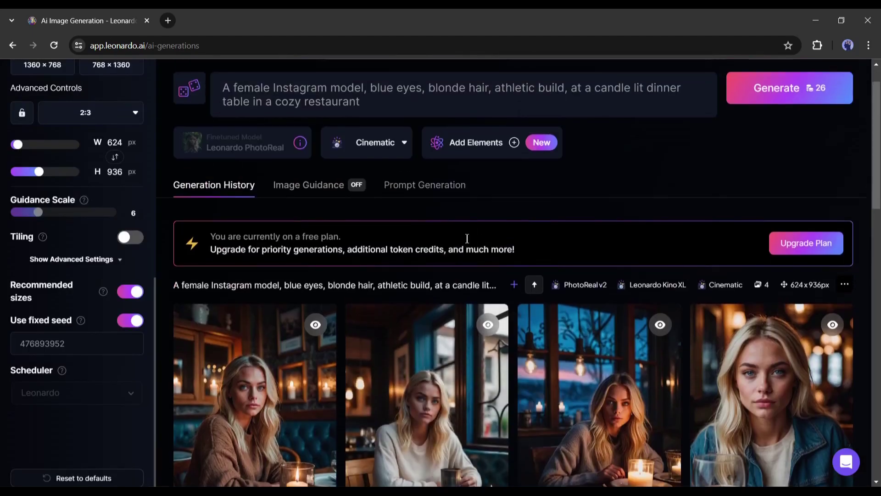
scroll(468, 237, "down", 2)
scroll(470, 237, "down", 2)
scroll(470, 241, "down", 3)
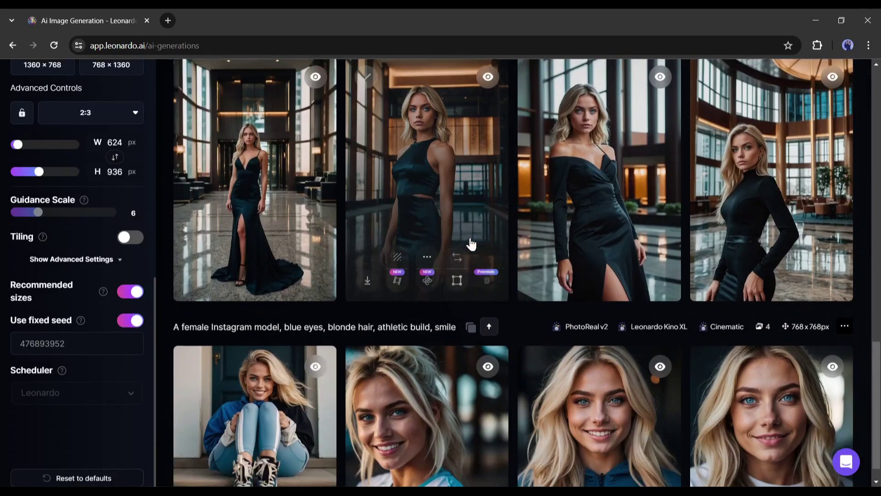
scroll(470, 244, "up", 5)
scroll(468, 243, "up", 5)
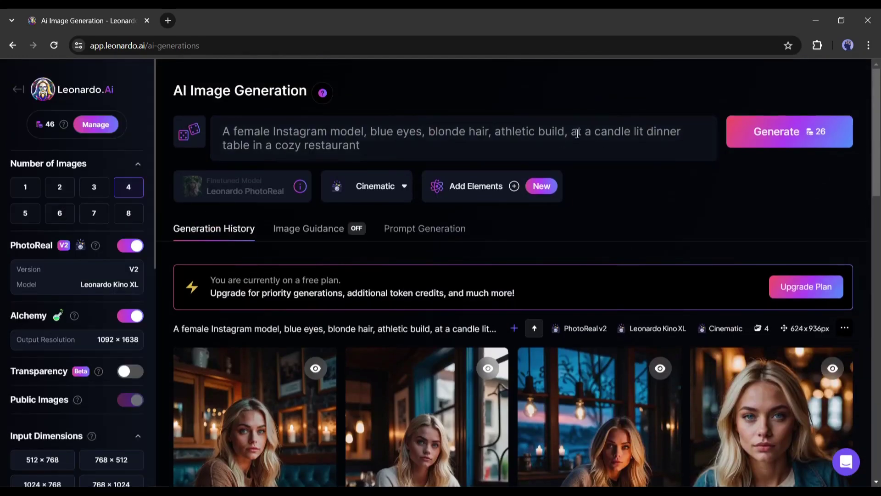
- Change the scene to a golden-hour beach, drop the blue-eyed blonde athletic description, and generate
left_click_drag(577, 133, 638, 158)
type("standig")
key("BackSpace")
type("ng on a beach in golden hour")
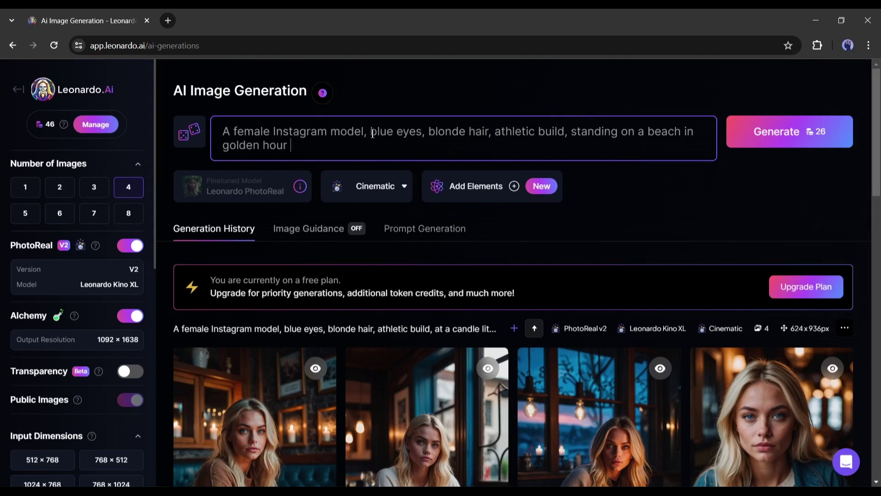
left_click_drag(370, 132, 553, 128)
key("BackSpace")
key("BackSpace")
key("BackSpace")
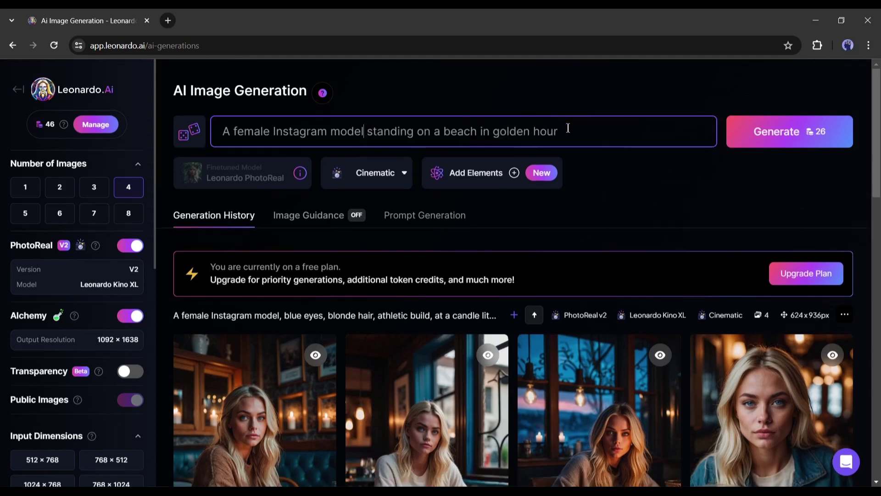
left_click(751, 138)
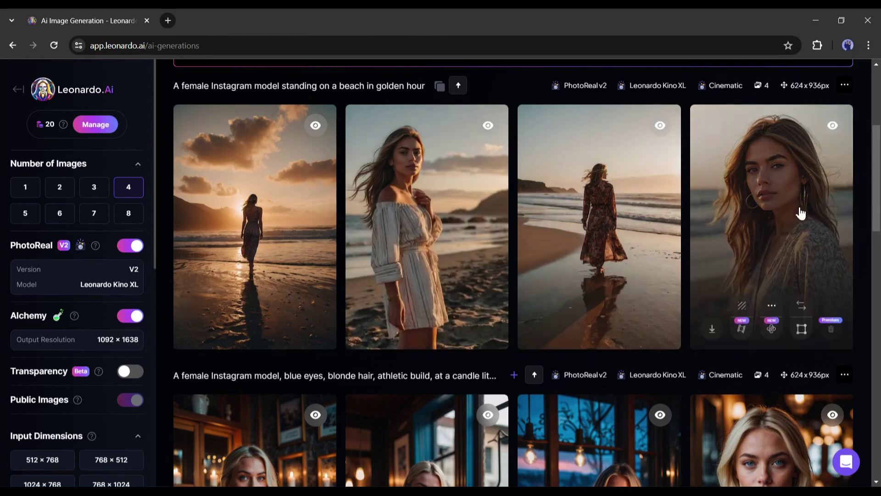
- Preview the golden-hour beach portraits full size, then close the viewer
left_click(801, 213)
left_click(263, 282)
left_click(617, 283)
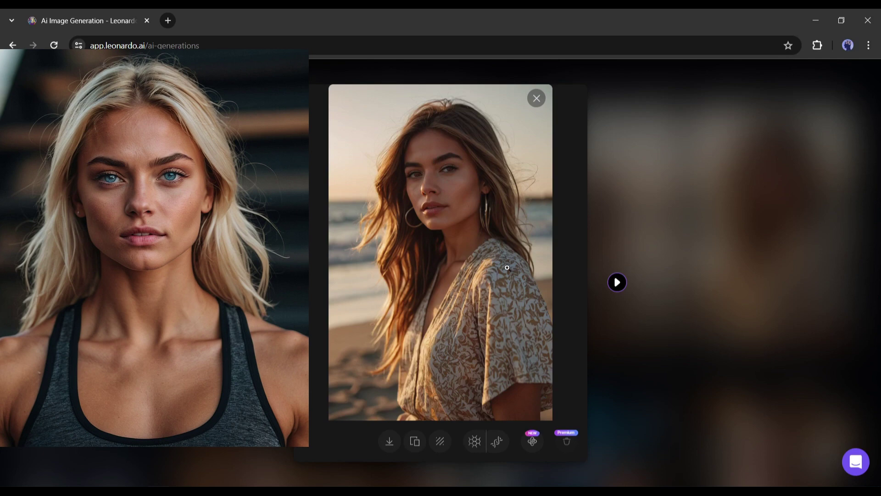
left_click(536, 98)
scroll(406, 338, "up", 3)
scroll(384, 325, "down", 4)
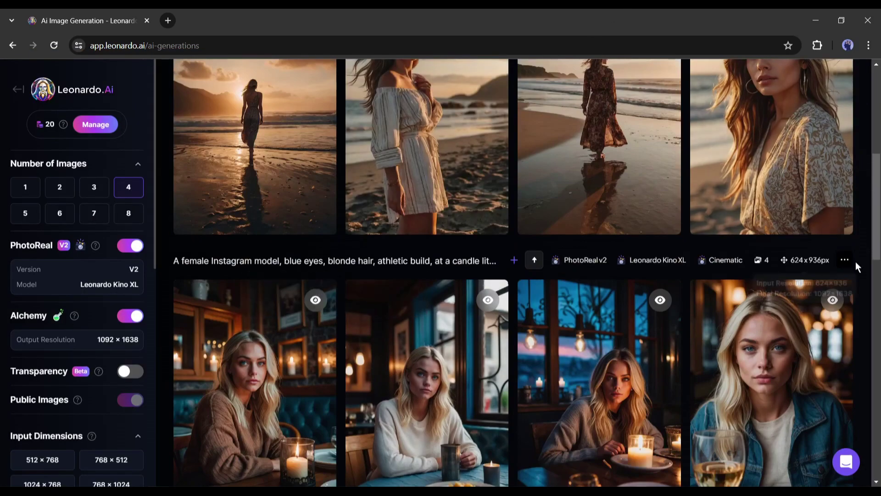
- Reuse the candle-lit restaurant prompt, then highlight and deselect parts of it without editing
left_click(535, 260)
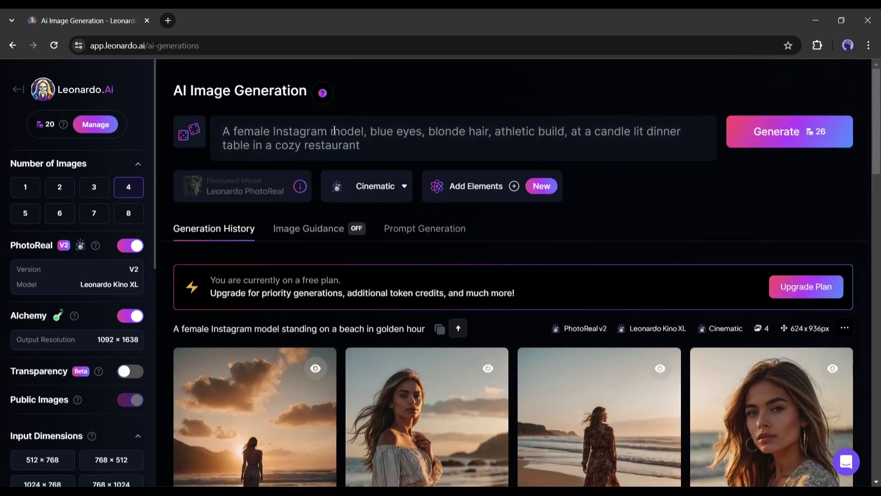
mouse_move(295, 133)
left_mouse_down()
mouse_move(459, 143)
mouse_move(370, 132)
left_mouse_up()
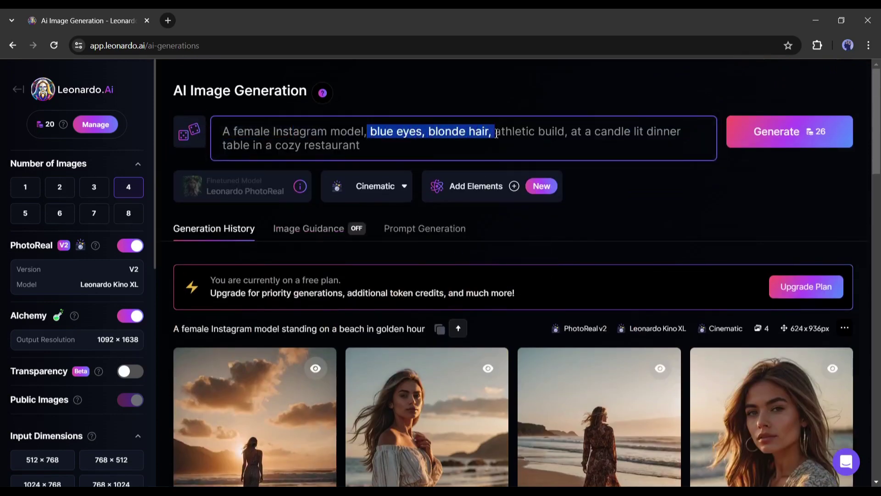
left_click(484, 142)
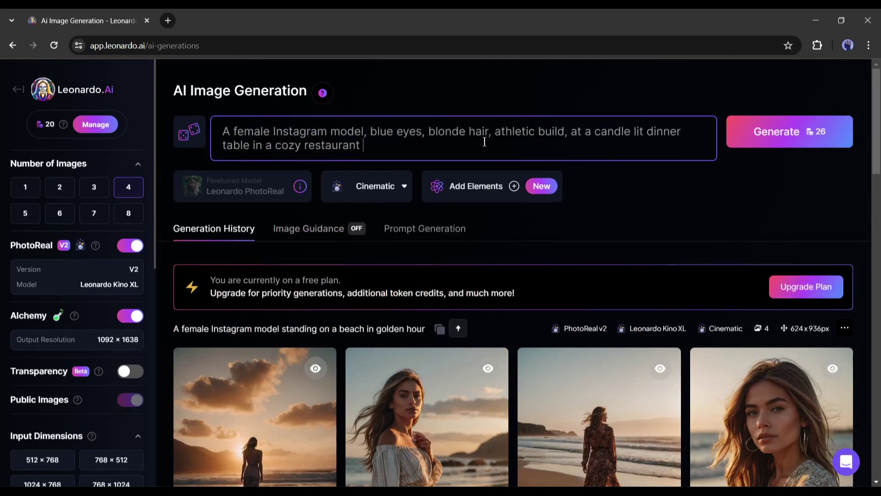
left_click_drag(572, 131, 647, 178)
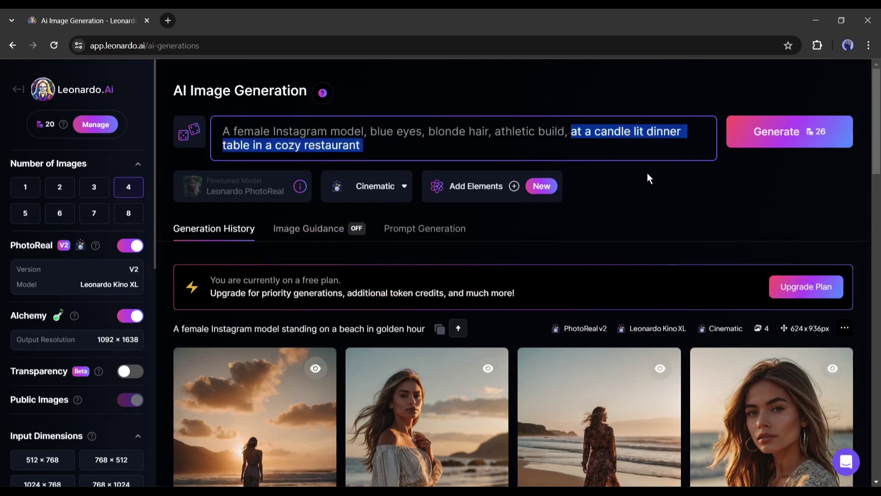
left_click(609, 133)
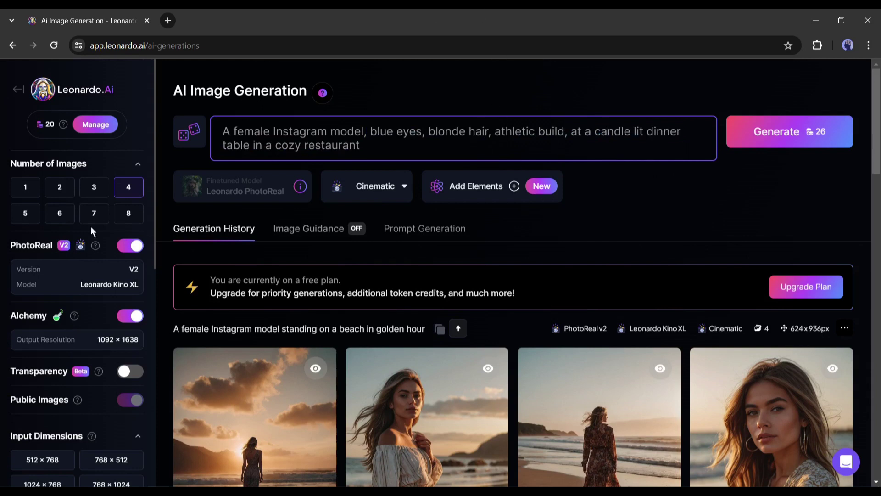